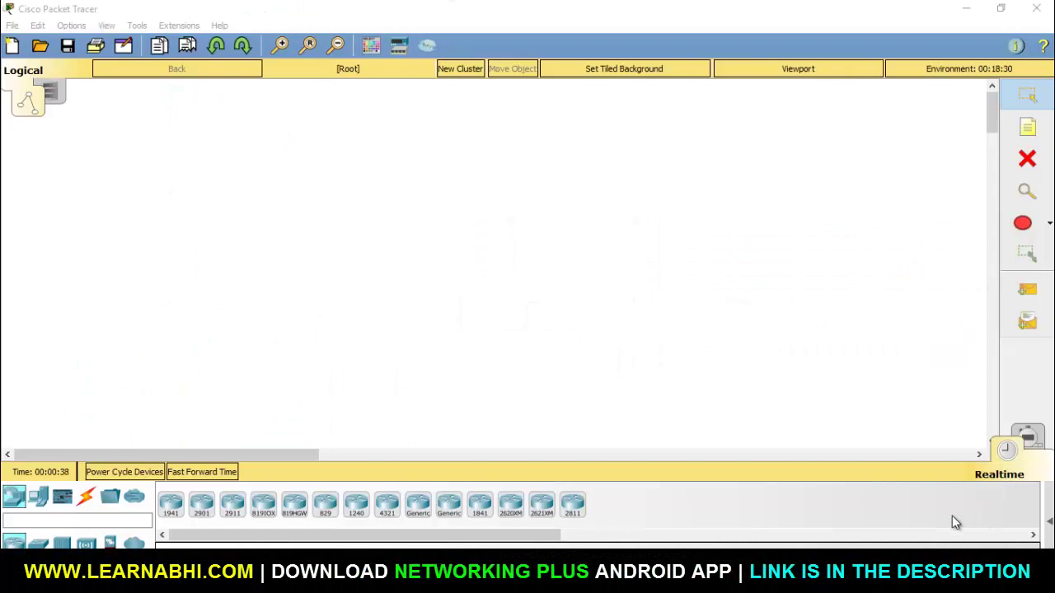
- Place an 1841 router in the upper part of the empty workspace and a 2960 switch below it
click(480, 501)
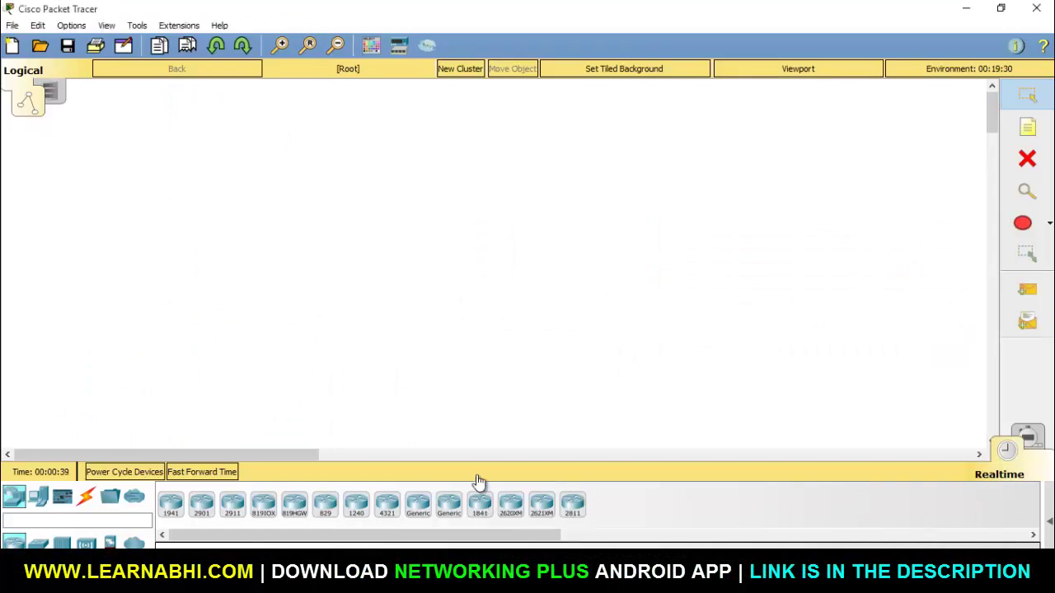
click(237, 144)
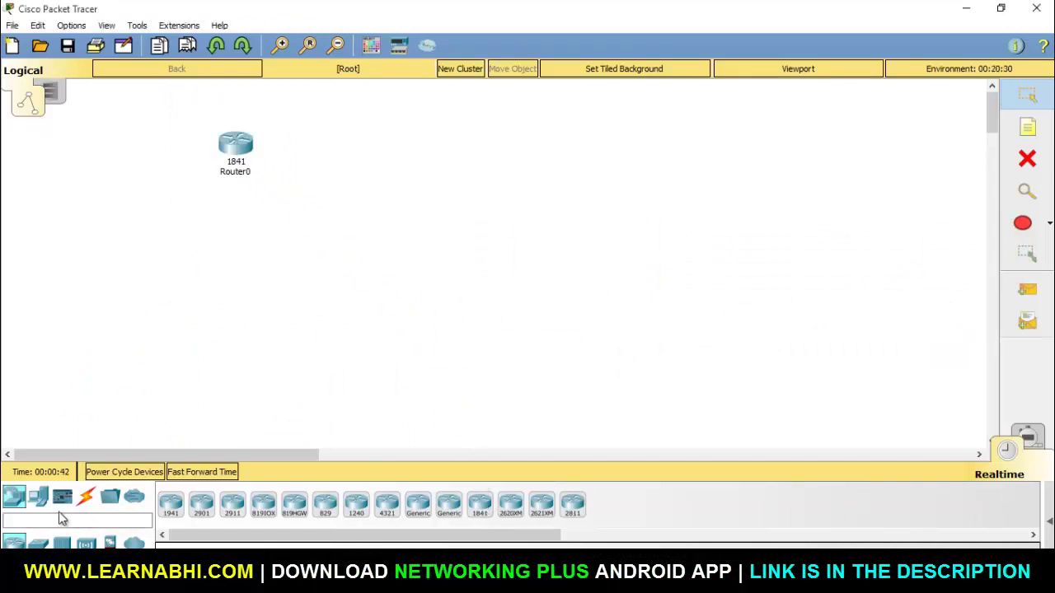
click(38, 542)
click(171, 504)
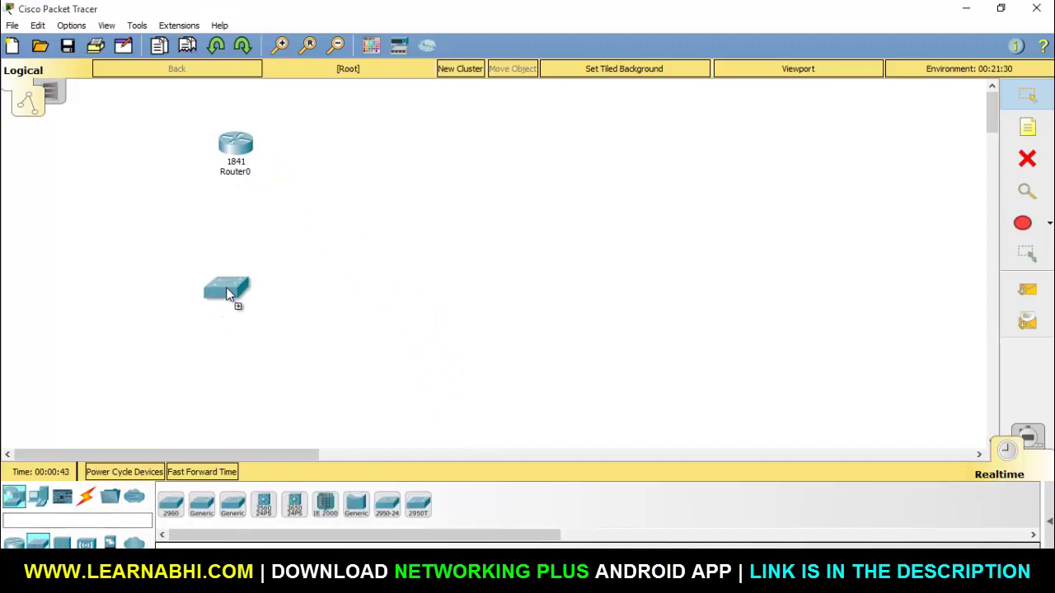
click(236, 263)
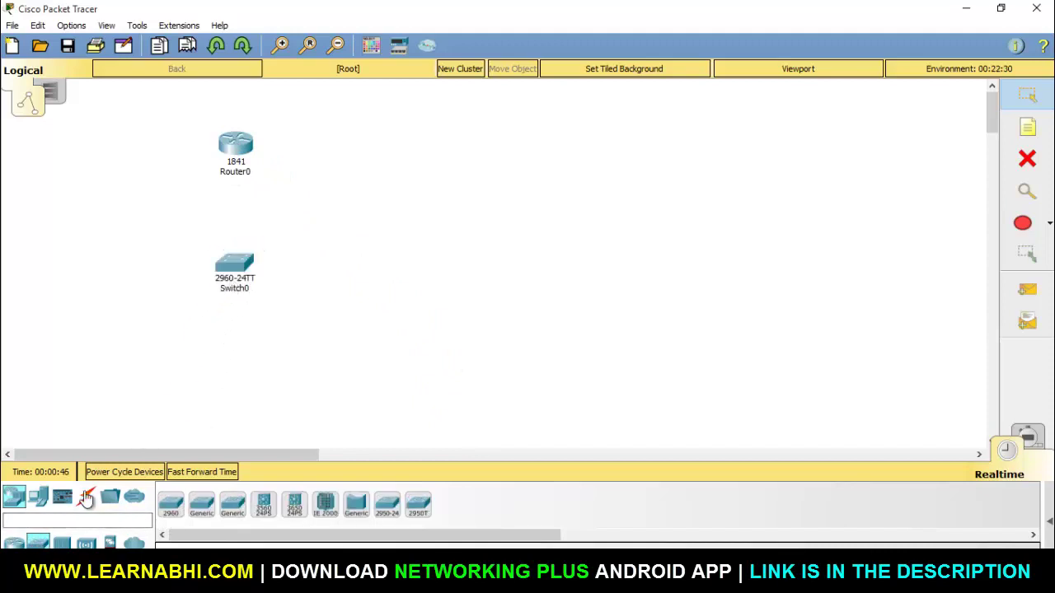
- Place two generic PCs side by side below the 2960 switch
click(38, 500)
click(171, 504)
click(154, 383)
click(170, 505)
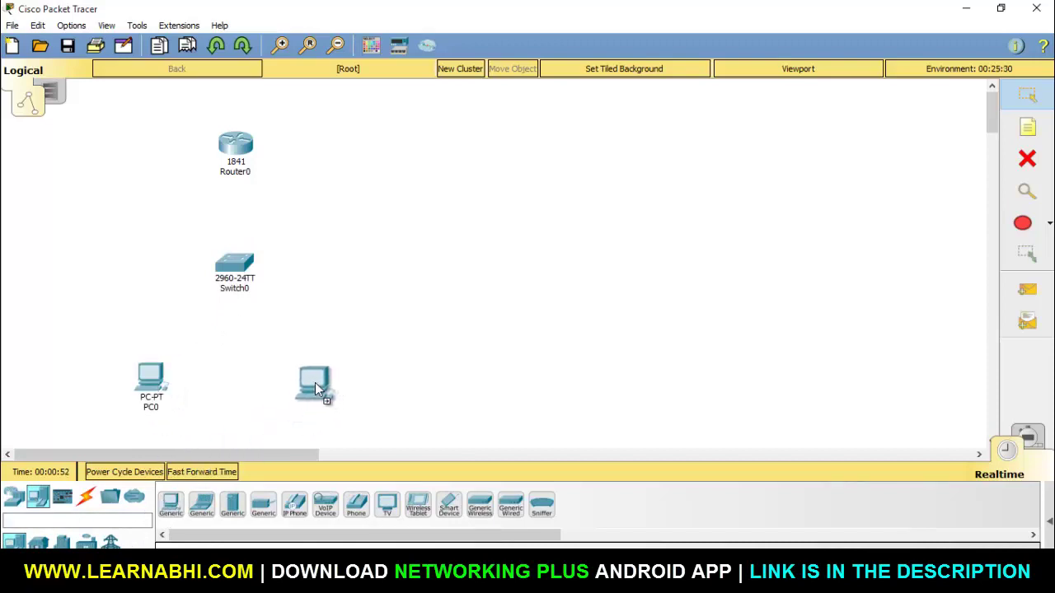
click(308, 385)
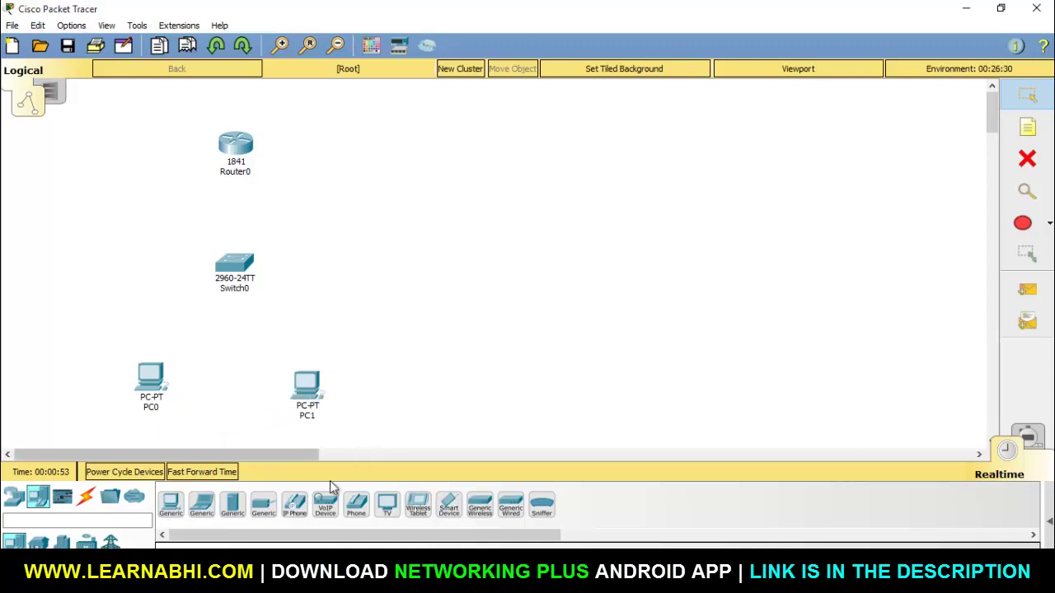
- Connect the switch's FastEthernet0/1 port to PC0's FastEthernet0 port with a copper straight-through cable
click(86, 499)
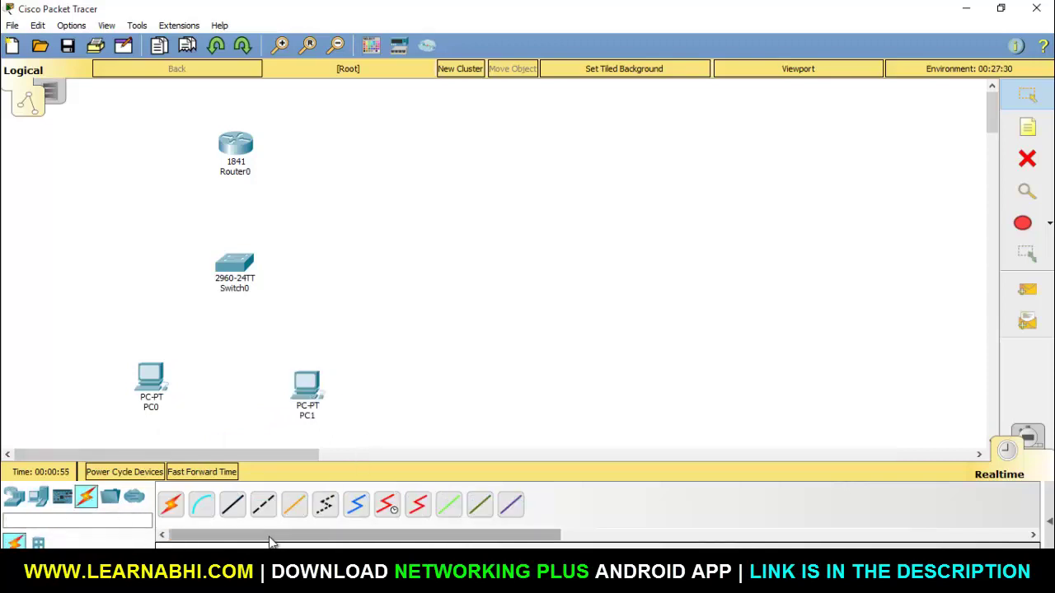
click(233, 505)
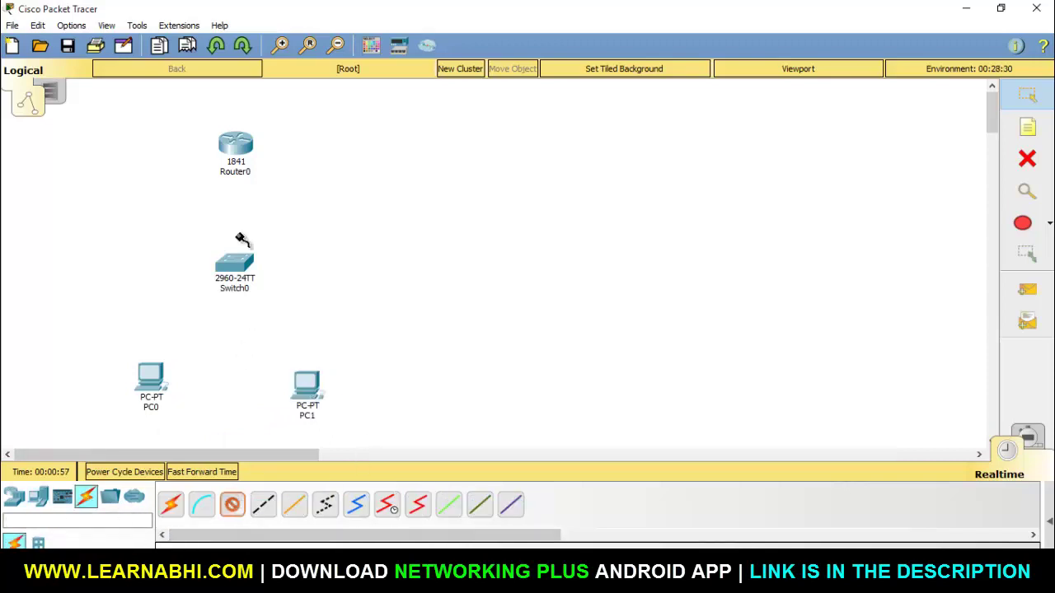
click(234, 145)
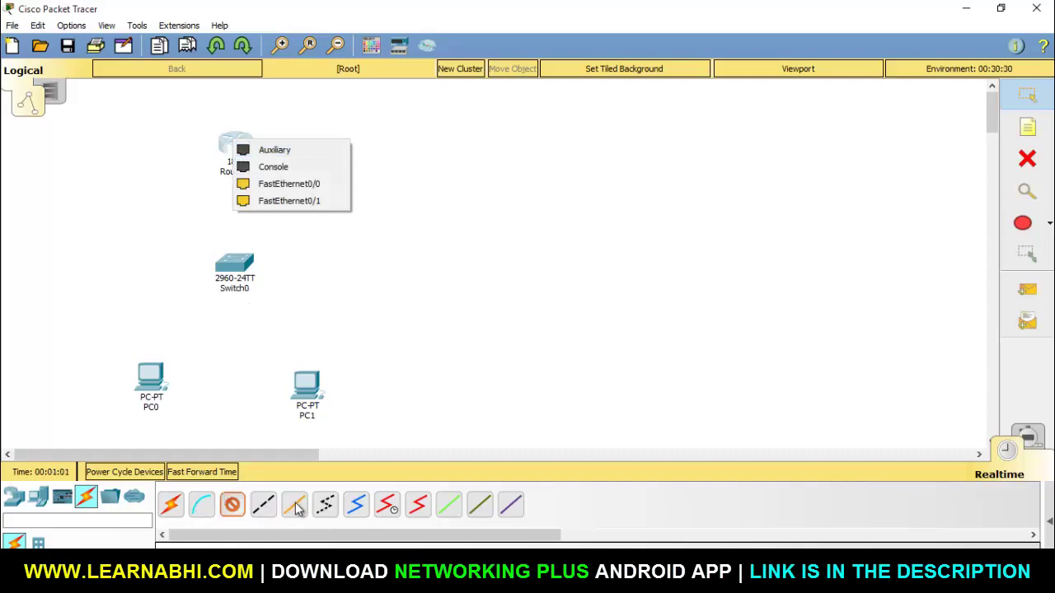
click(239, 267)
click(237, 266)
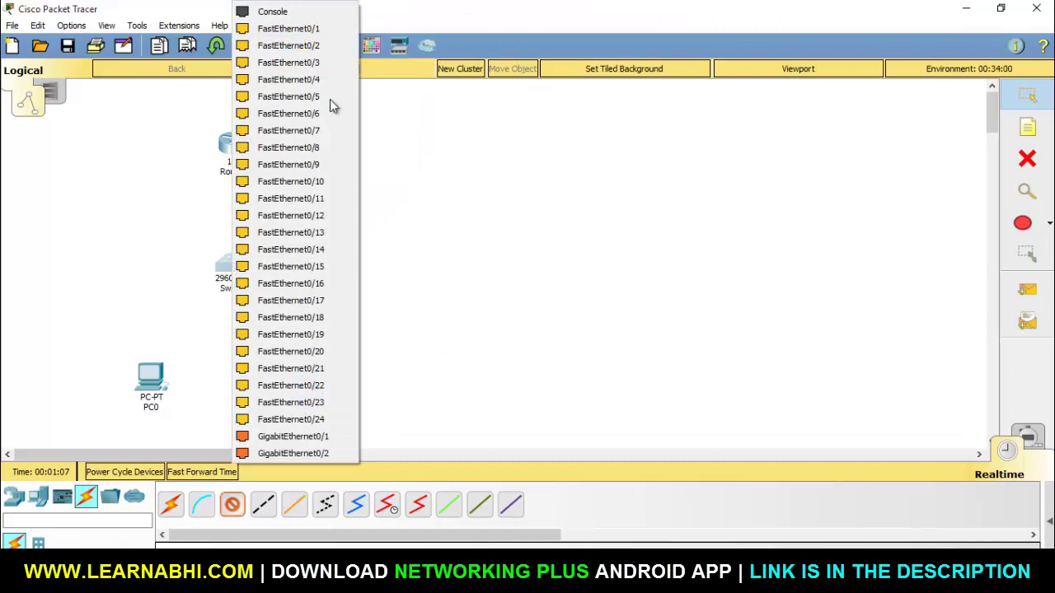
click(329, 29)
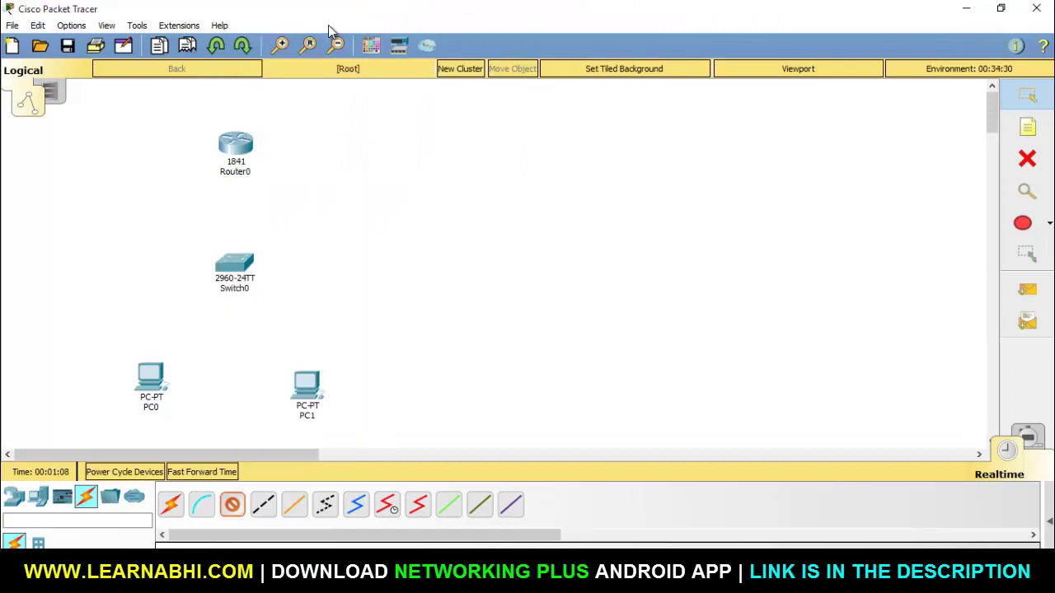
click(150, 378)
click(187, 438)
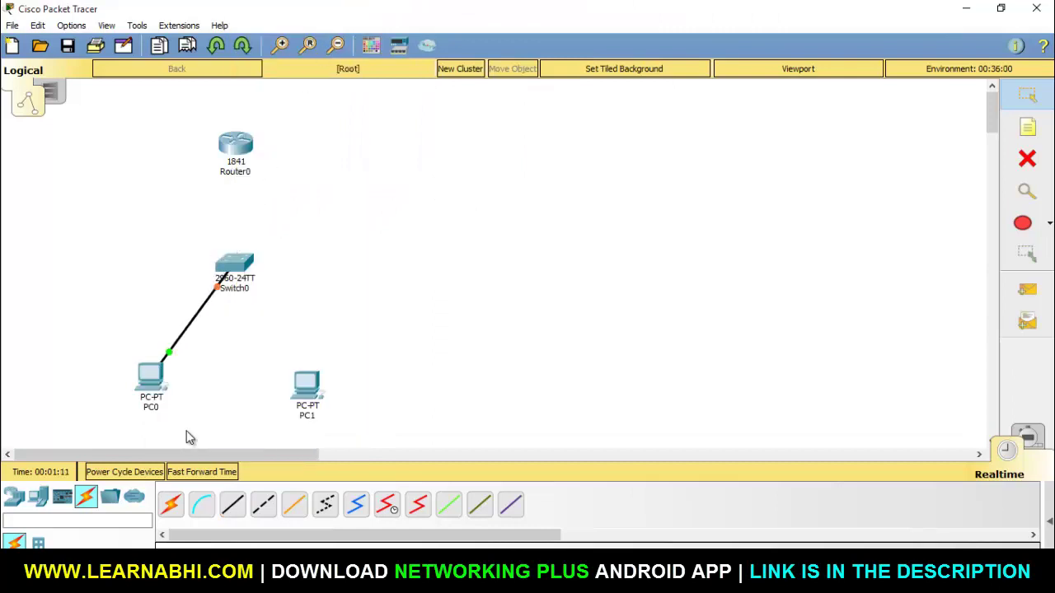
- Connect the switch's FastEthernet0/2 port to PC1's FastEthernet0 port with a copper straight-through cable
click(231, 262)
click(286, 29)
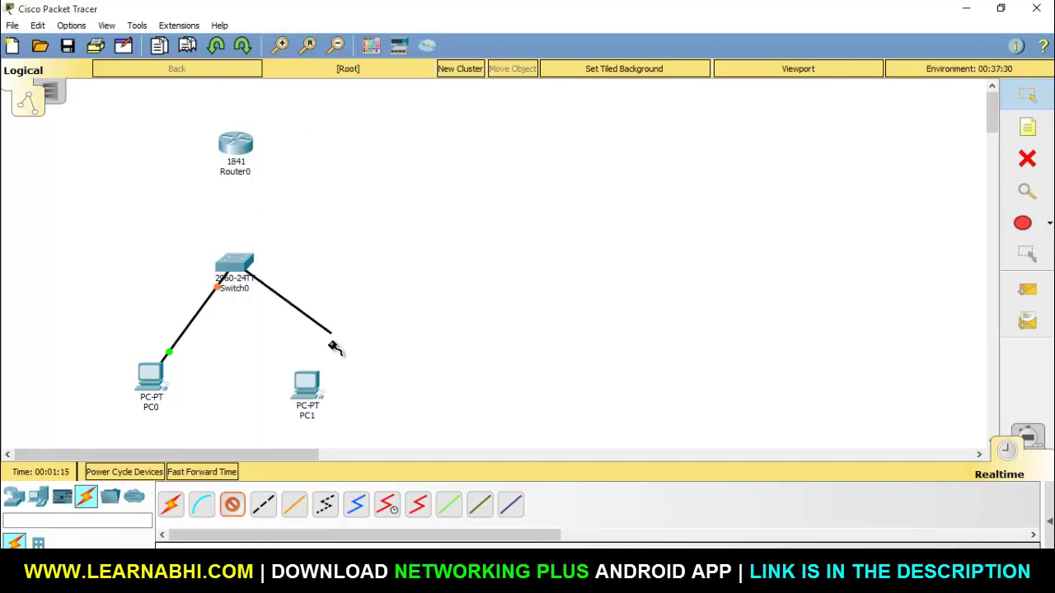
click(305, 380)
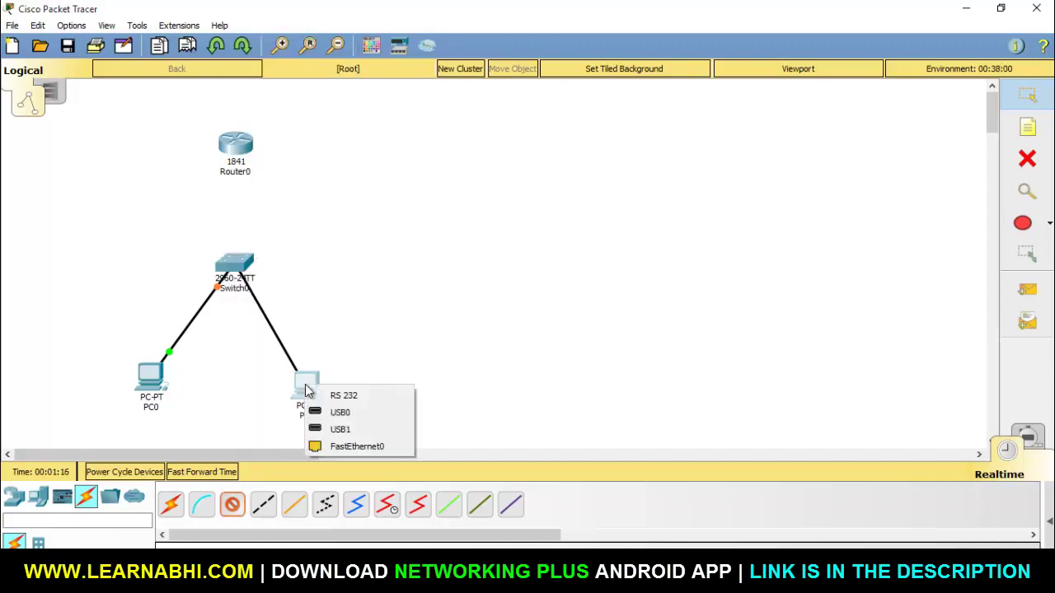
click(352, 446)
- Connect the switch's next free FastEthernet port to the router's FastEthernet0/0 port with a copper straight-through cable
click(239, 507)
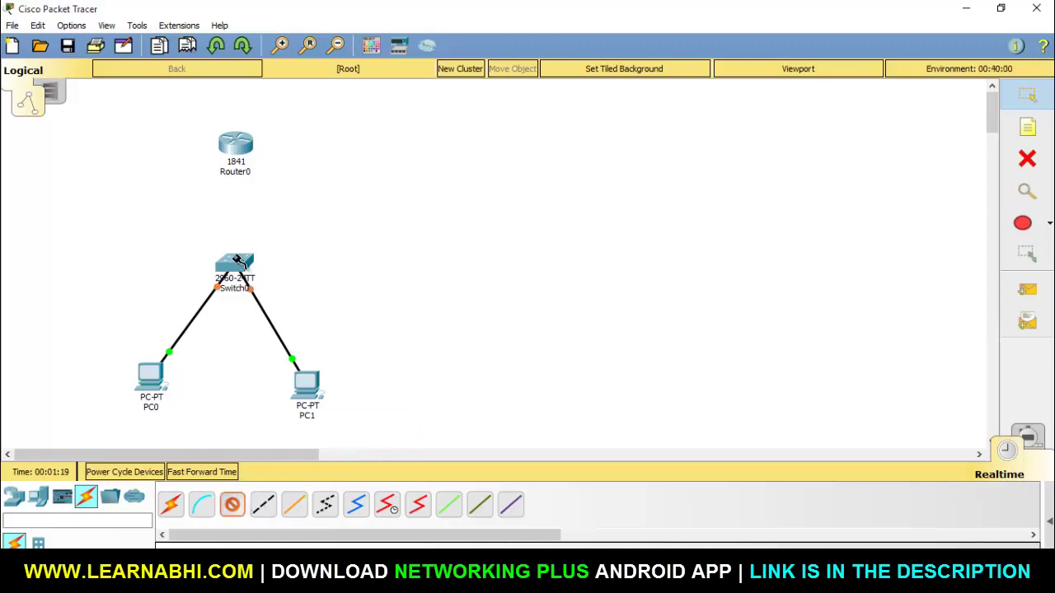
click(233, 261)
click(296, 31)
click(238, 142)
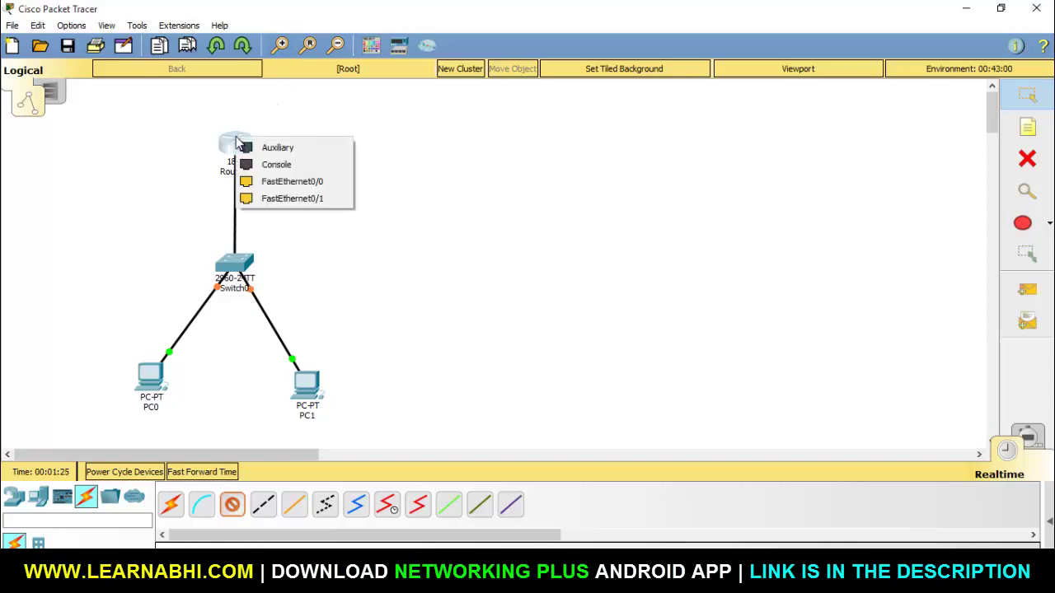
click(281, 183)
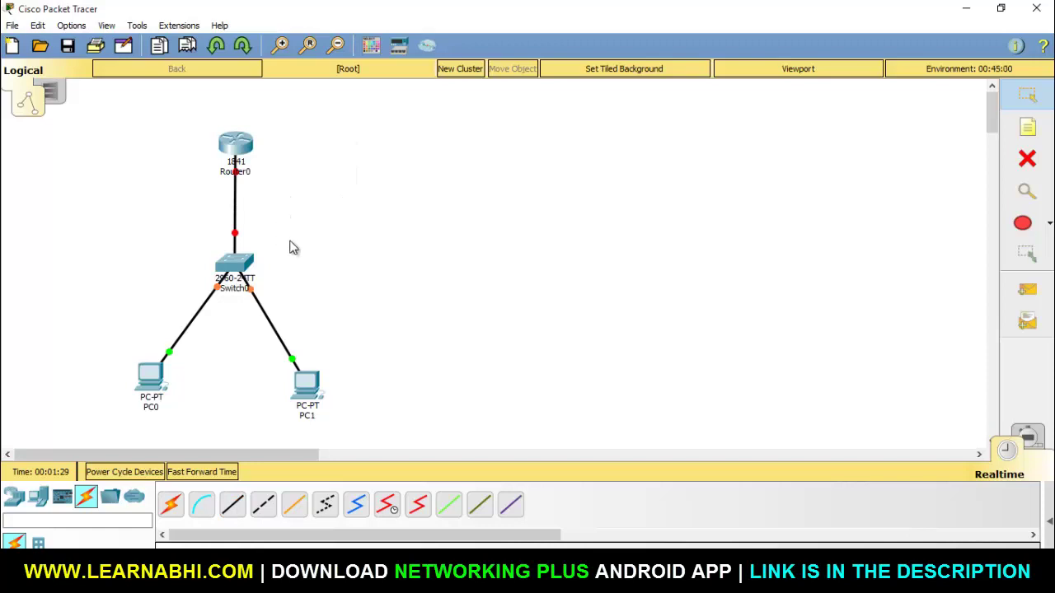
- Give PC0 the static IP address 10.0.0.2 with subnet mask 255.0.0.0 and close its window
drag(151, 378, 163, 382)
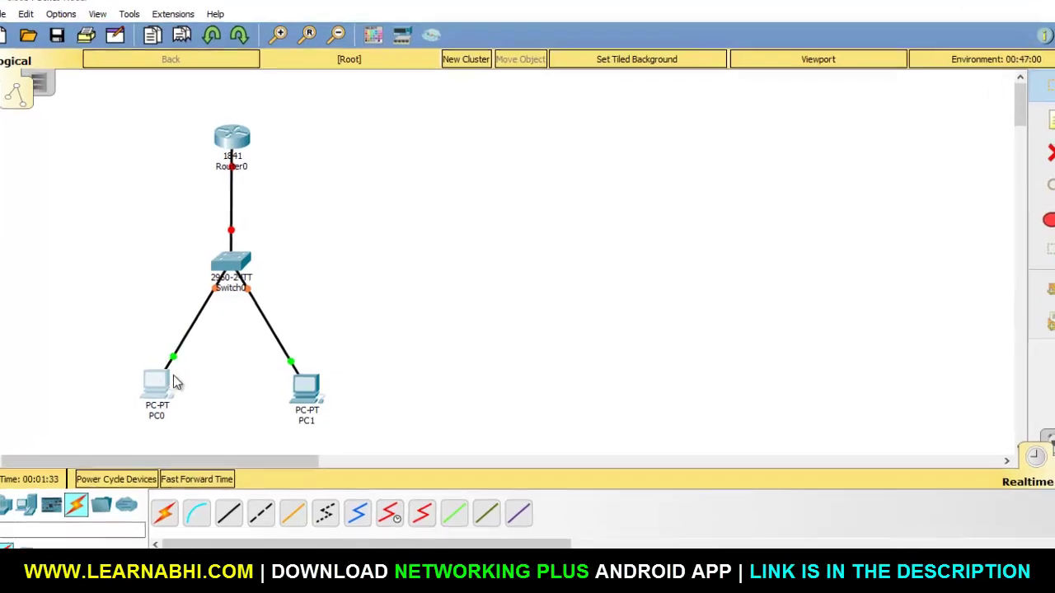
click(170, 381)
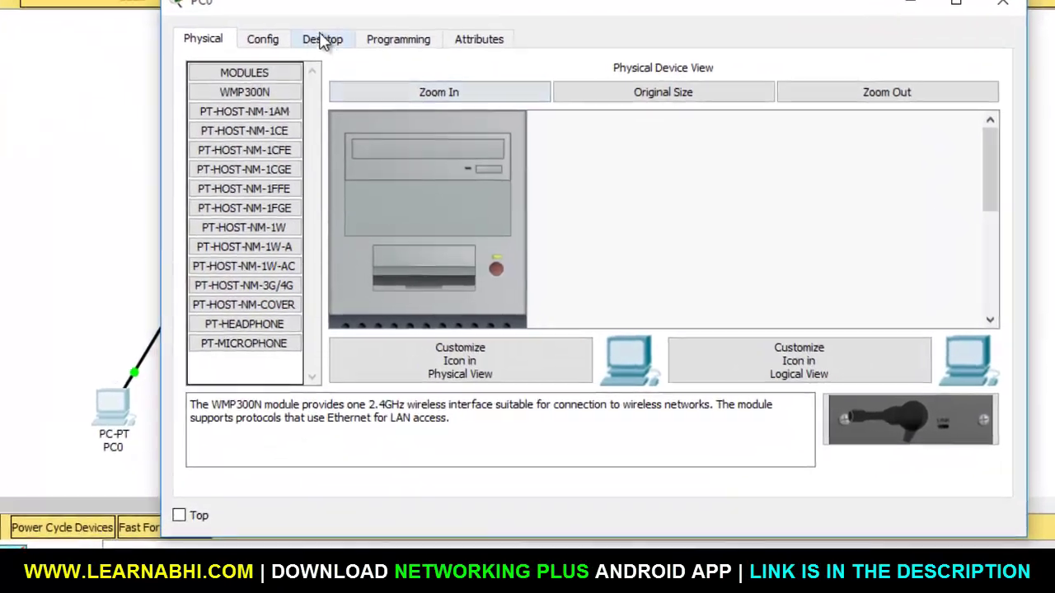
click(326, 87)
click(227, 113)
click(482, 155)
text(10.0.0.2)
key(Tab)
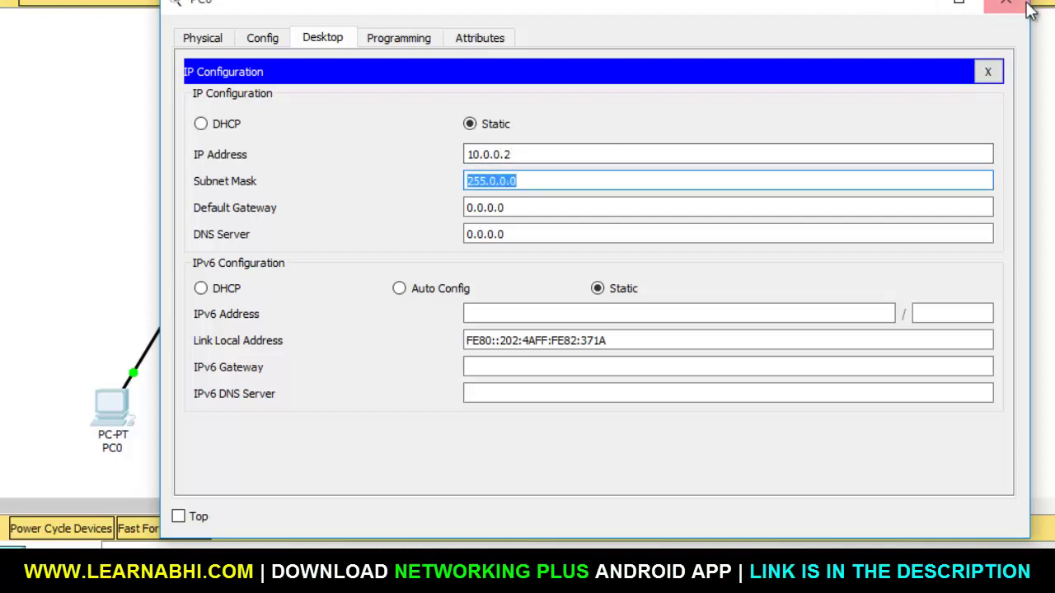
click(1015, 7)
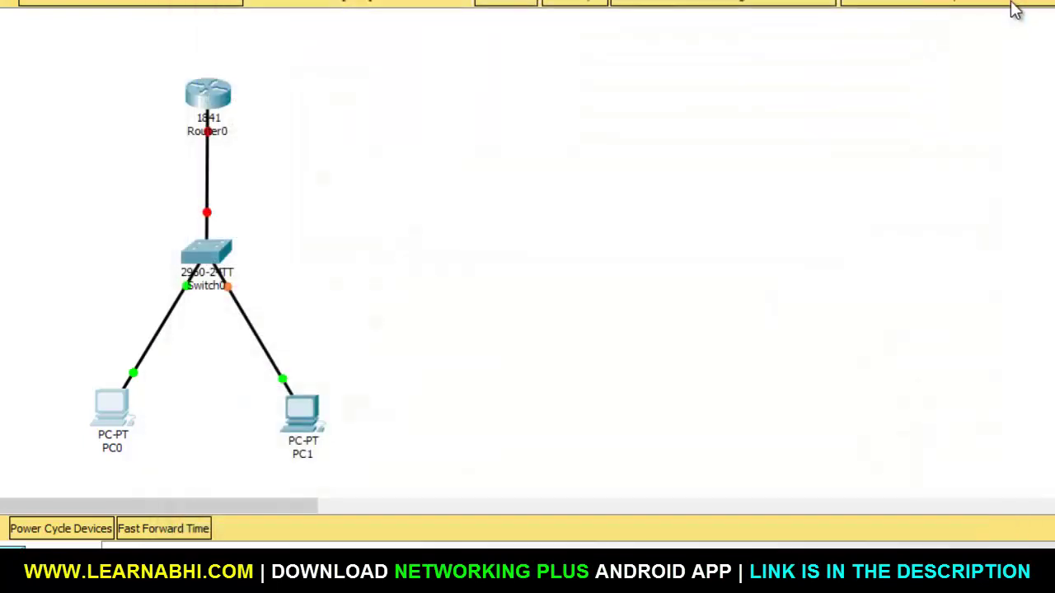
- Give PC1 the static IP address 20.0.0.2 with subnet mask 255.0.0.0 and close its window
click(304, 421)
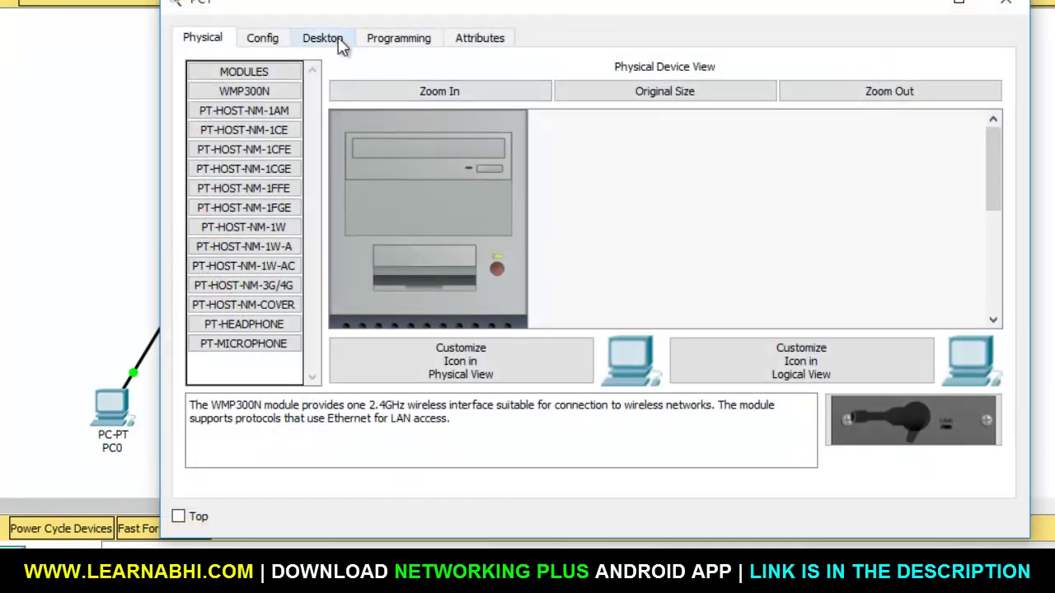
click(338, 39)
click(257, 83)
click(498, 155)
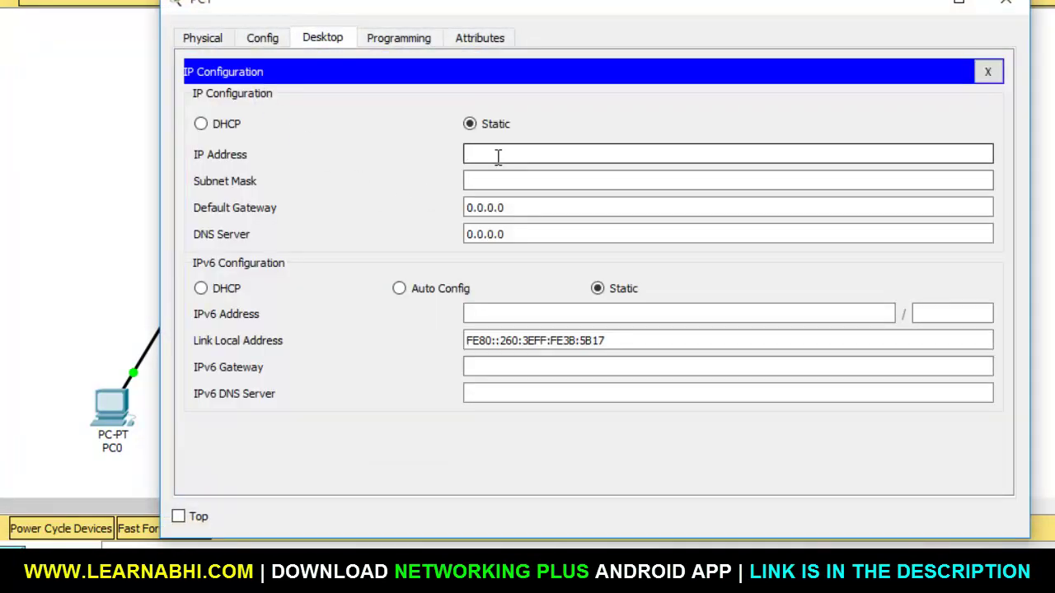
text(20.0.0.1)
key(Tab)
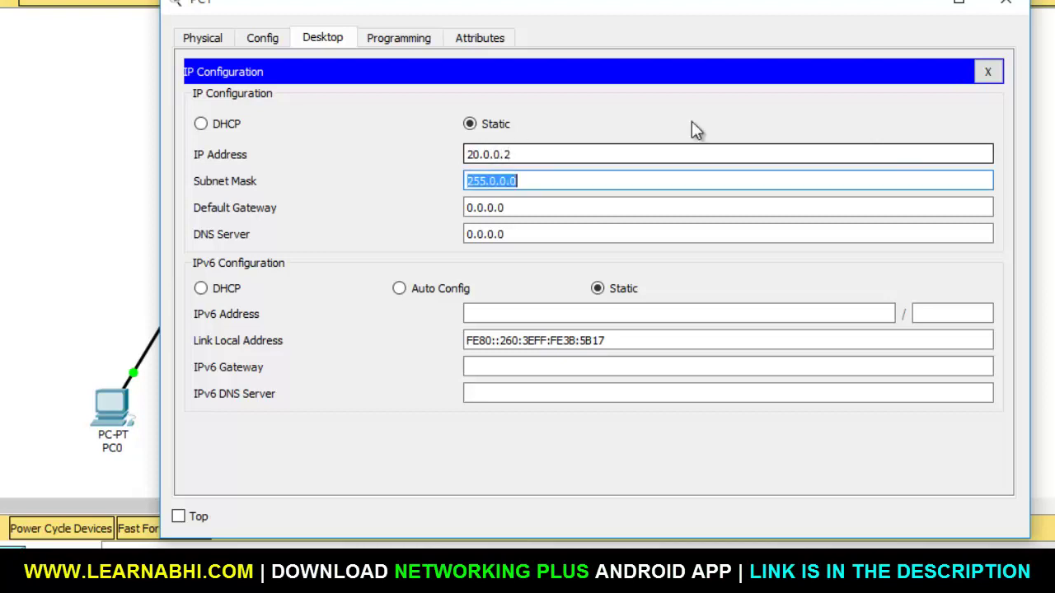
click(1006, 10)
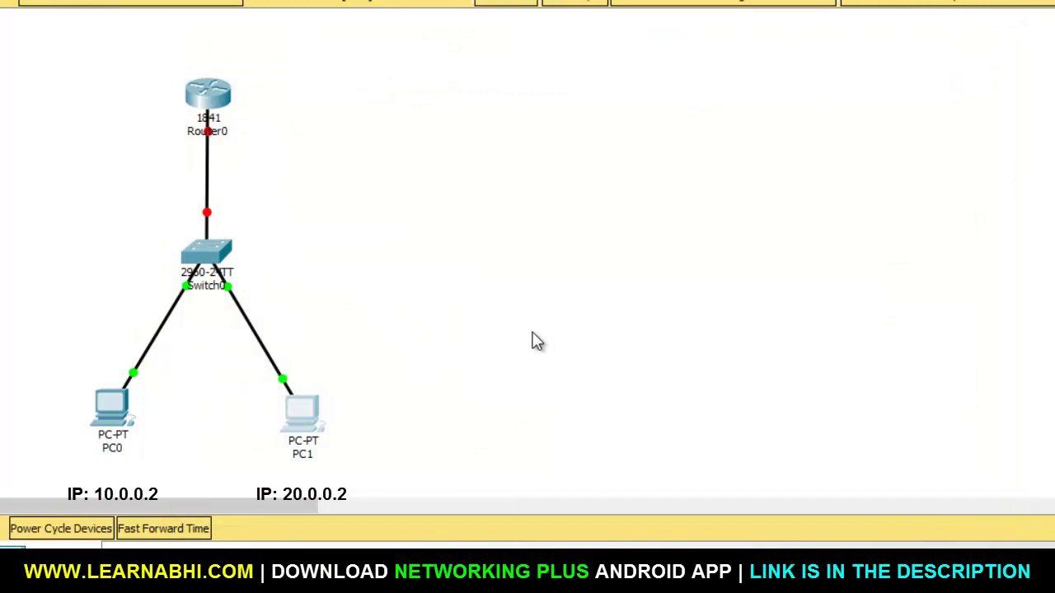
- Open Switch0's command line and enter global configuration mode with en and conf t
click(211, 257)
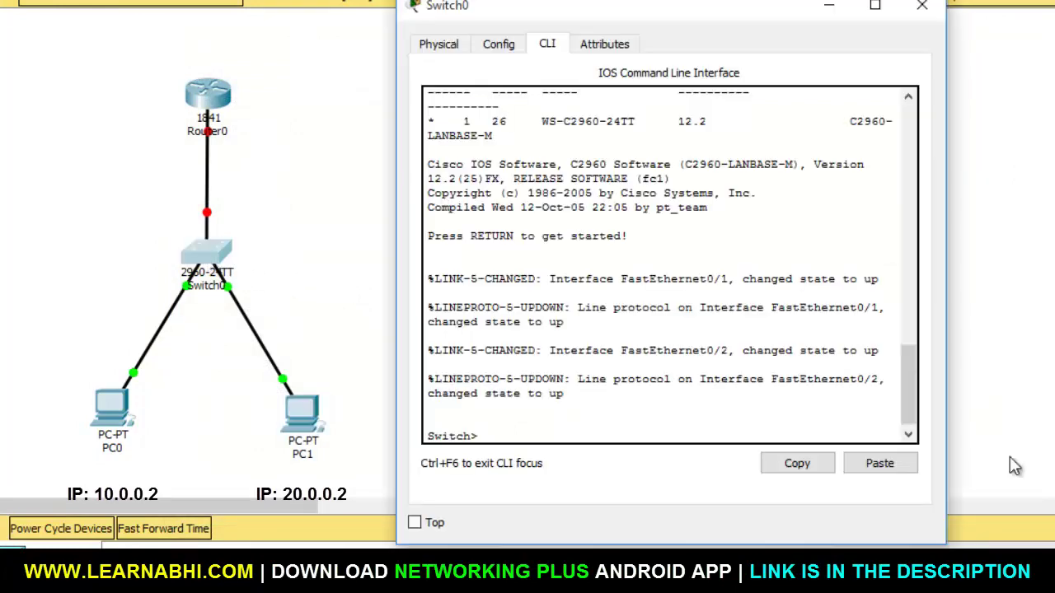
text(en)
key(Return)
text(conf t)
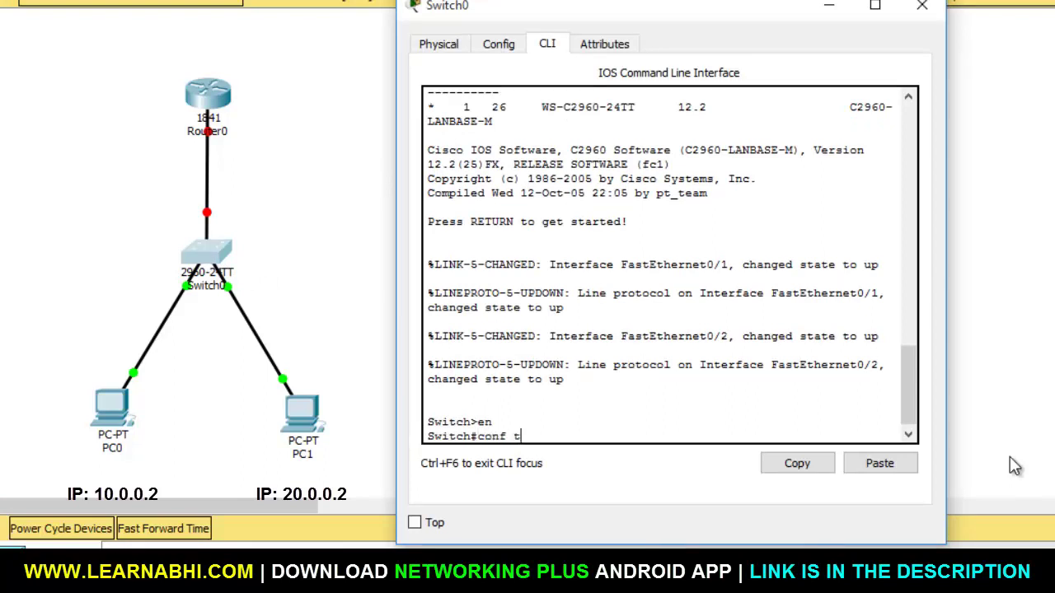
key(Return)
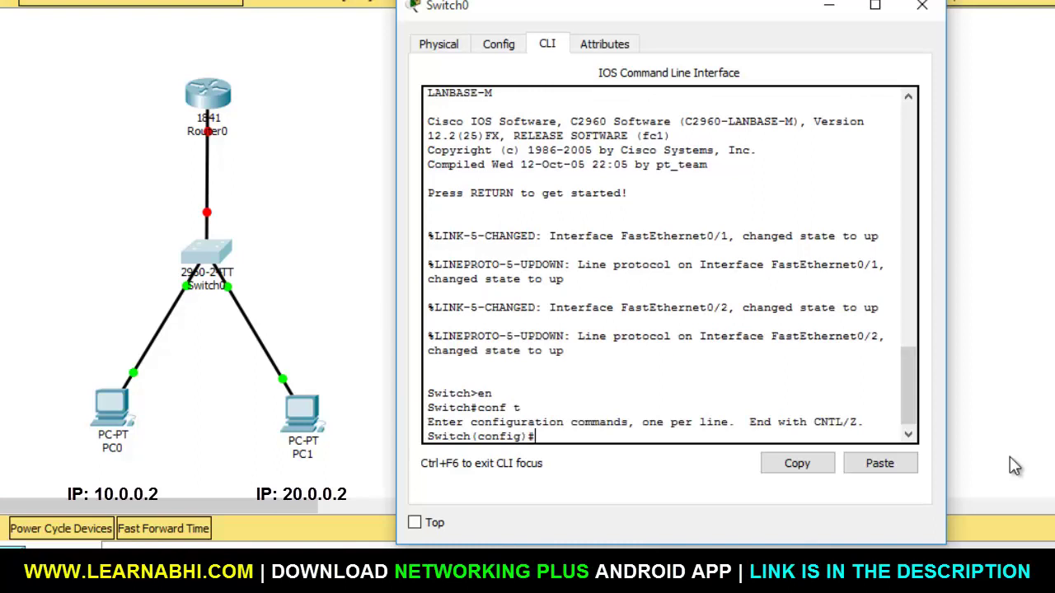
- Create VLAN 10 on the switch and name it production
text(vlan 10)
key(Return)
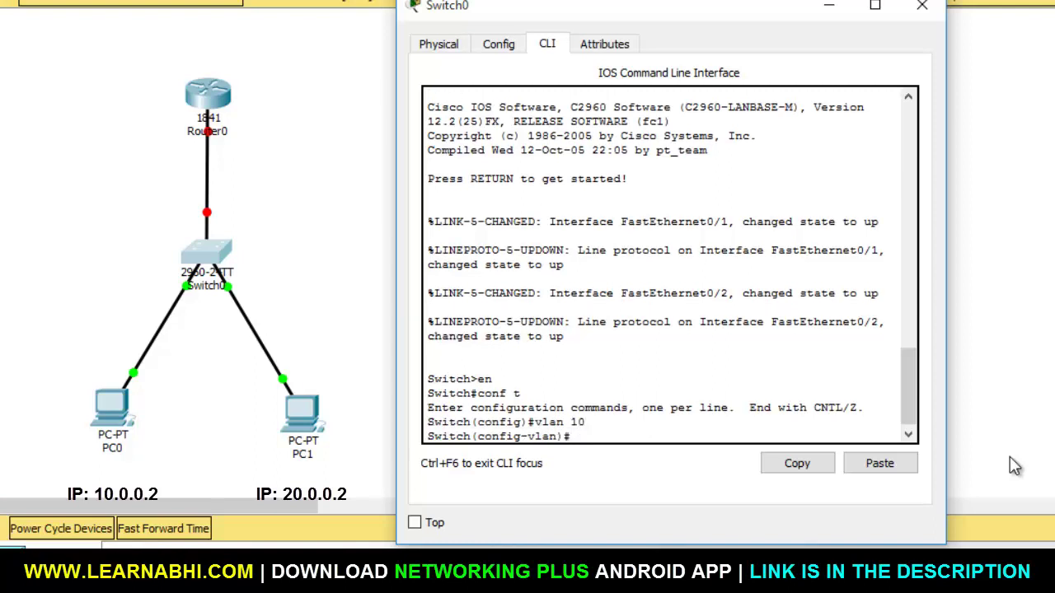
text(name production)
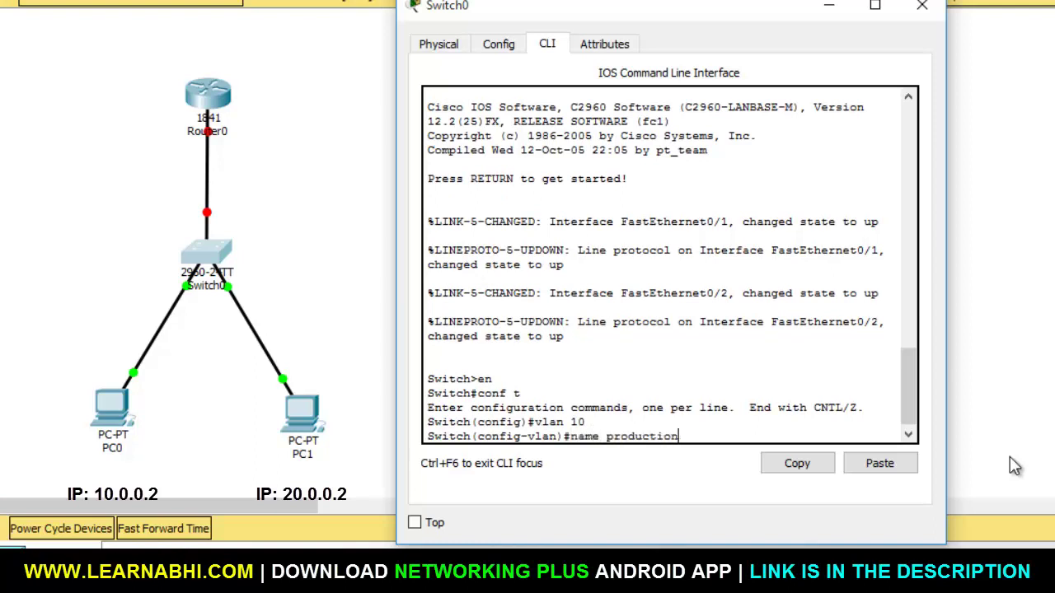
key(Return)
- Create VLAN 20 on the switch and name it sales
text(vlan 20)
key(Return)
text(n)
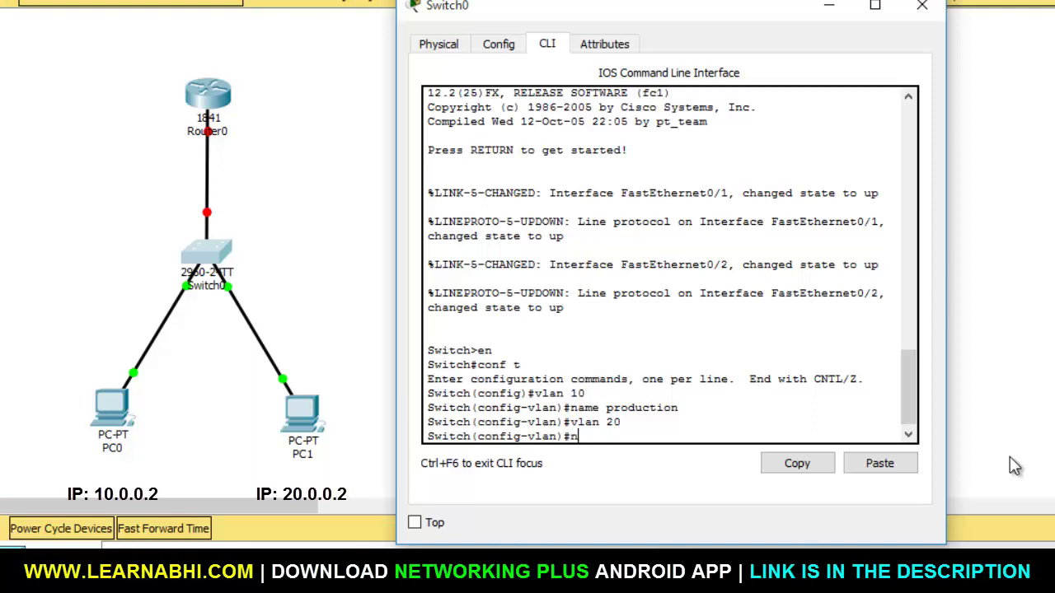
text(ame sales)
key(Return)
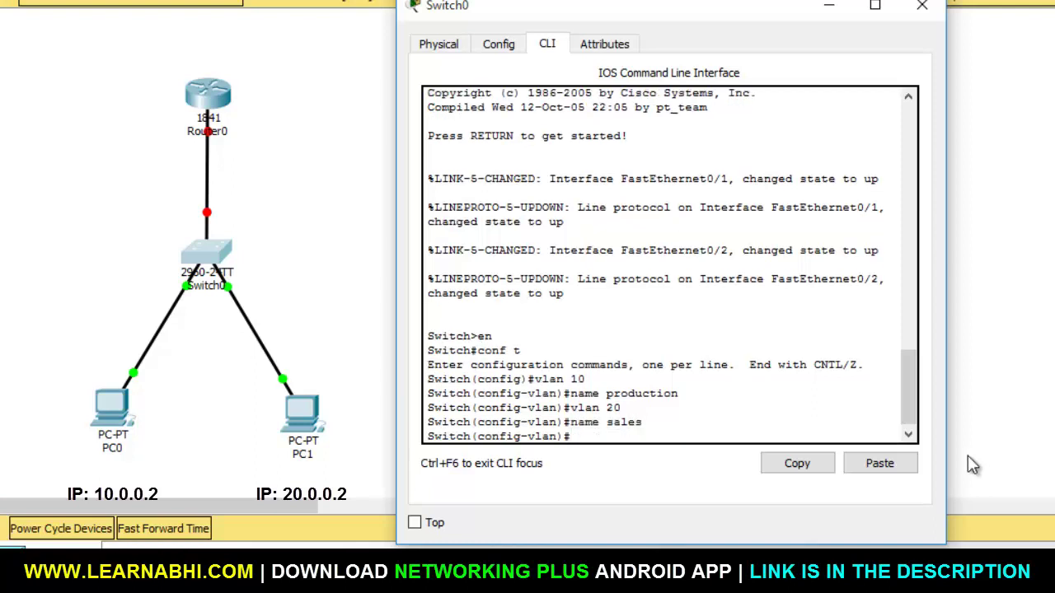
- Exit VLAN configuration on the switch back to global configuration mode
drag(534, 379, 679, 394)
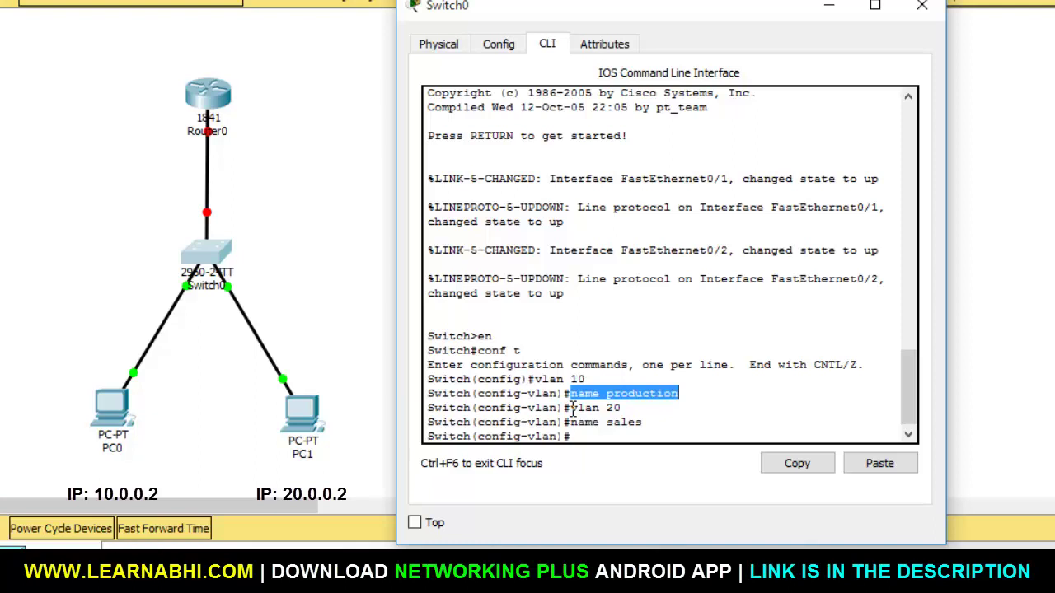
click(574, 409)
text(e)
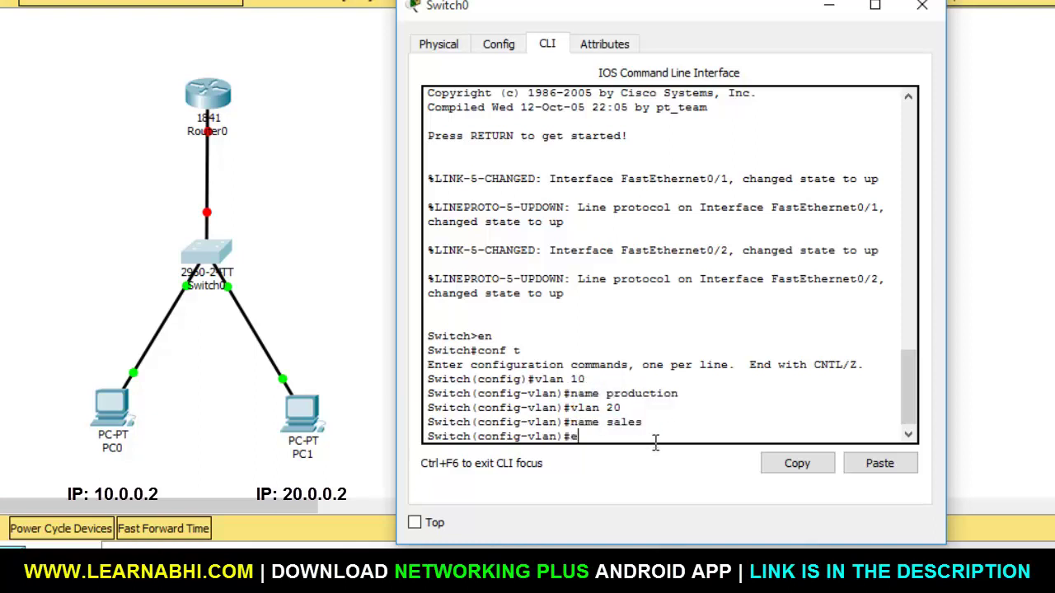
text(xit)
key(Return)
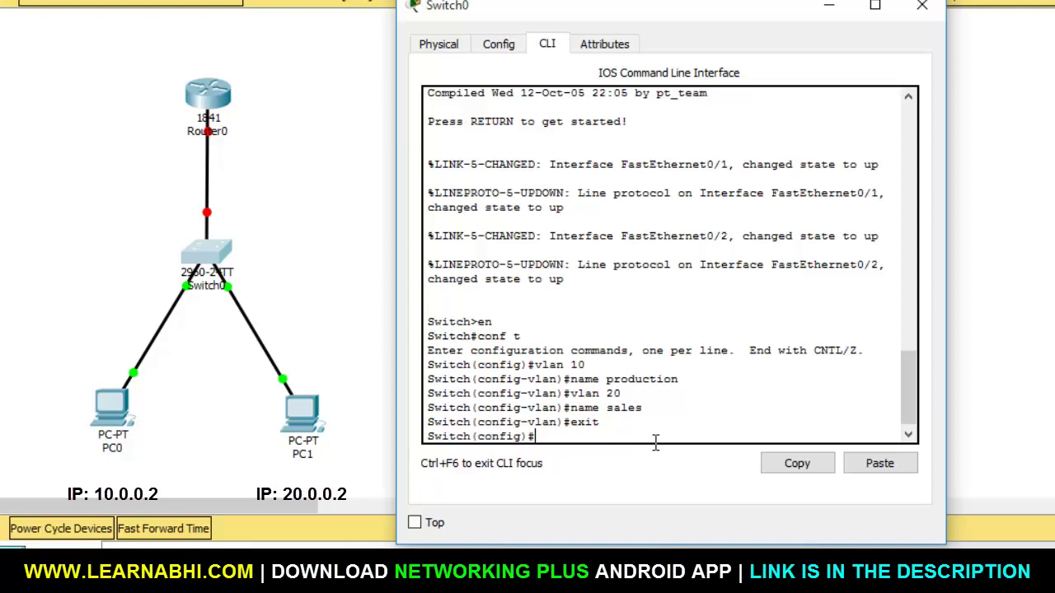
- Assign switch interface f0/1 to access VLAN 10
text(int f0/1)
key(Return)
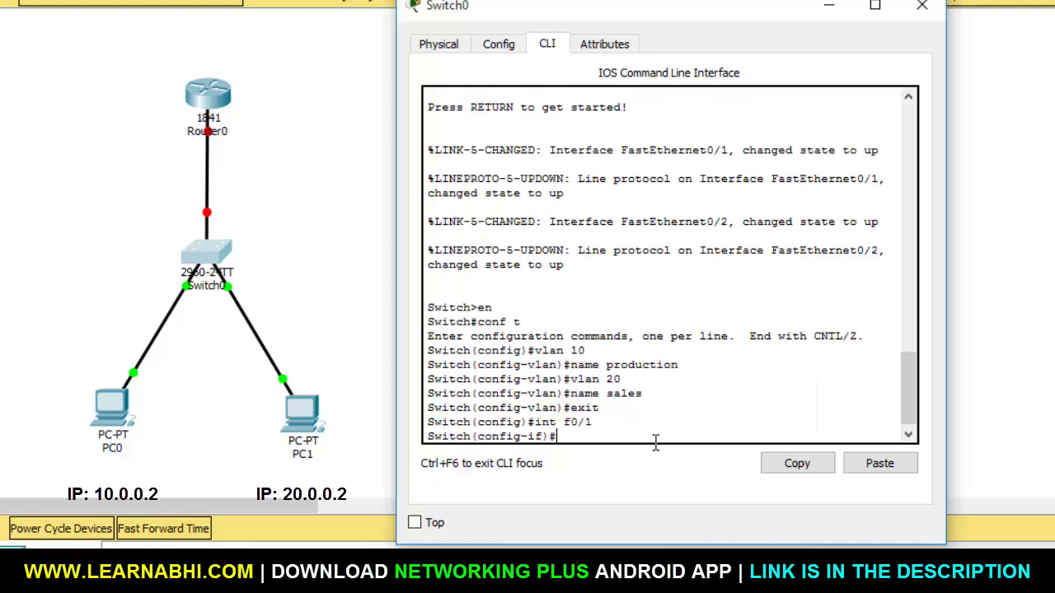
text(switchport access vlan)
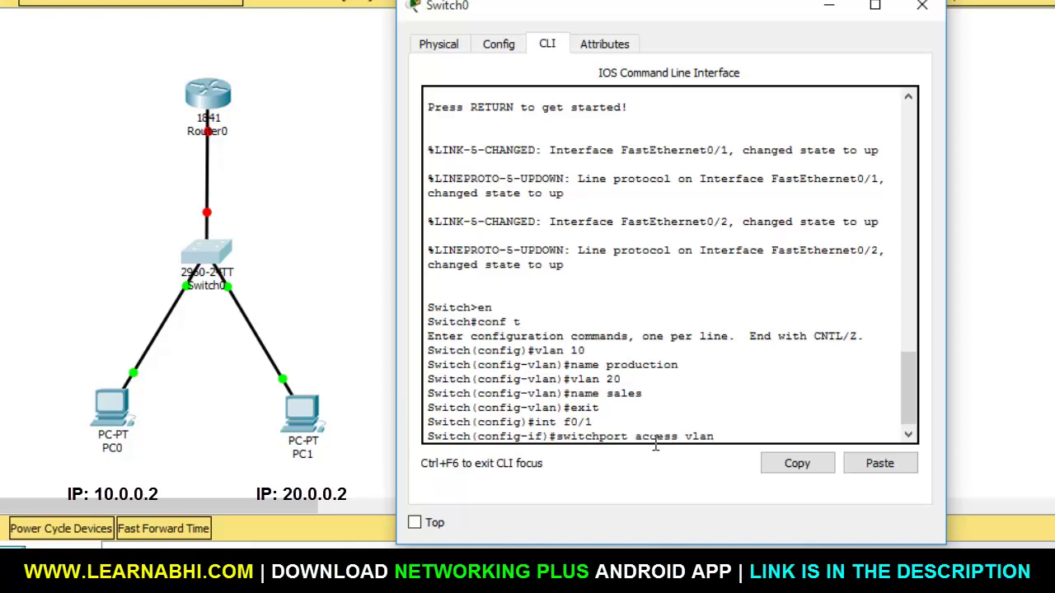
text( 10)
key(Return)
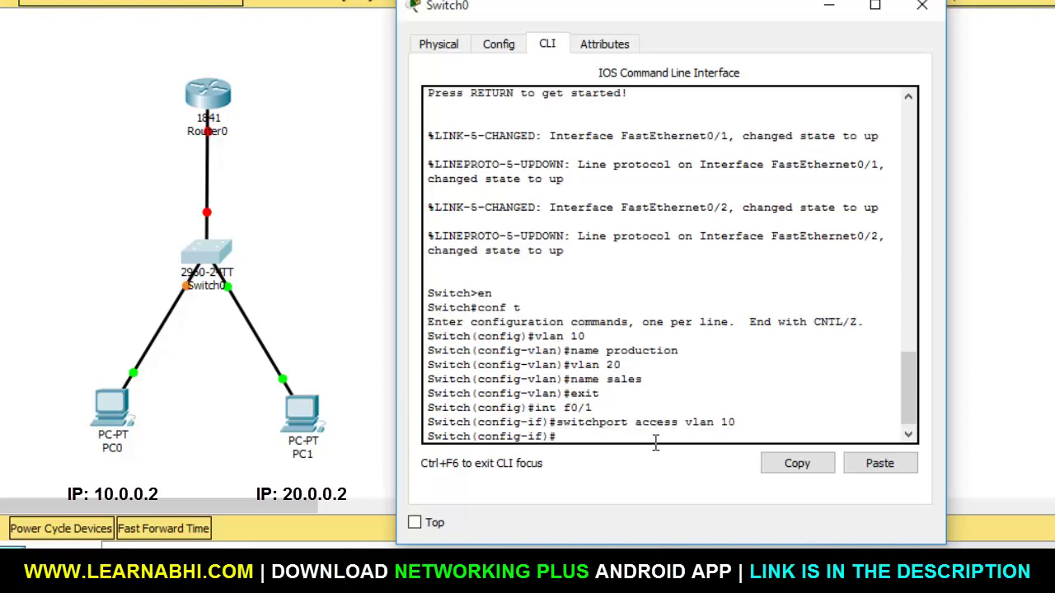
drag(535, 408, 756, 426)
click(759, 427)
- Assign switch interface f0/2 to access VLAN 20
text(int f0/2)
key(Return)
key(Up)
key(Up)
key(BackSpace)
key(BackSpace)
text(20)
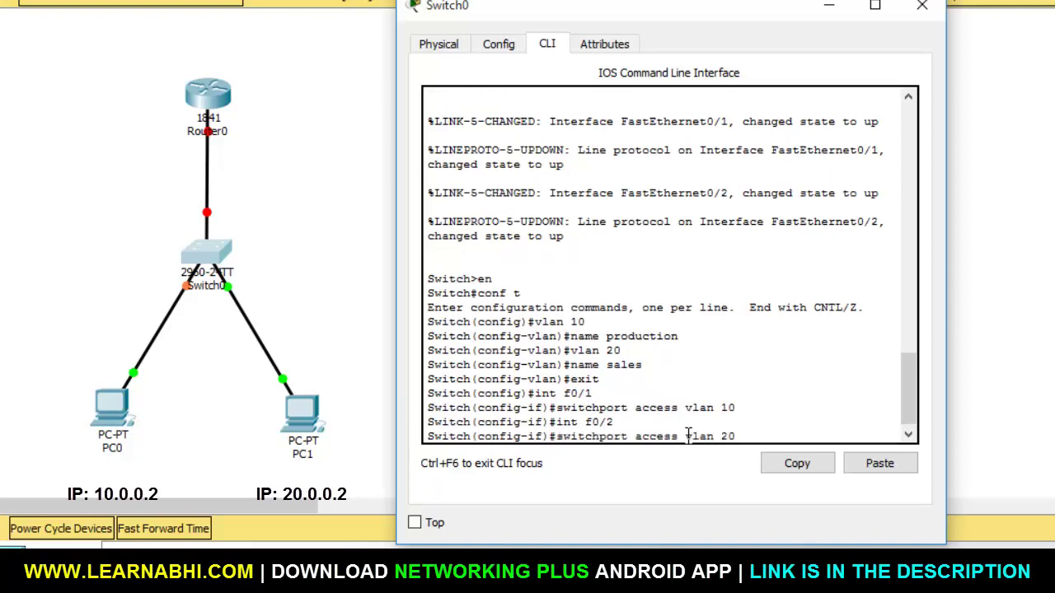
key(Return)
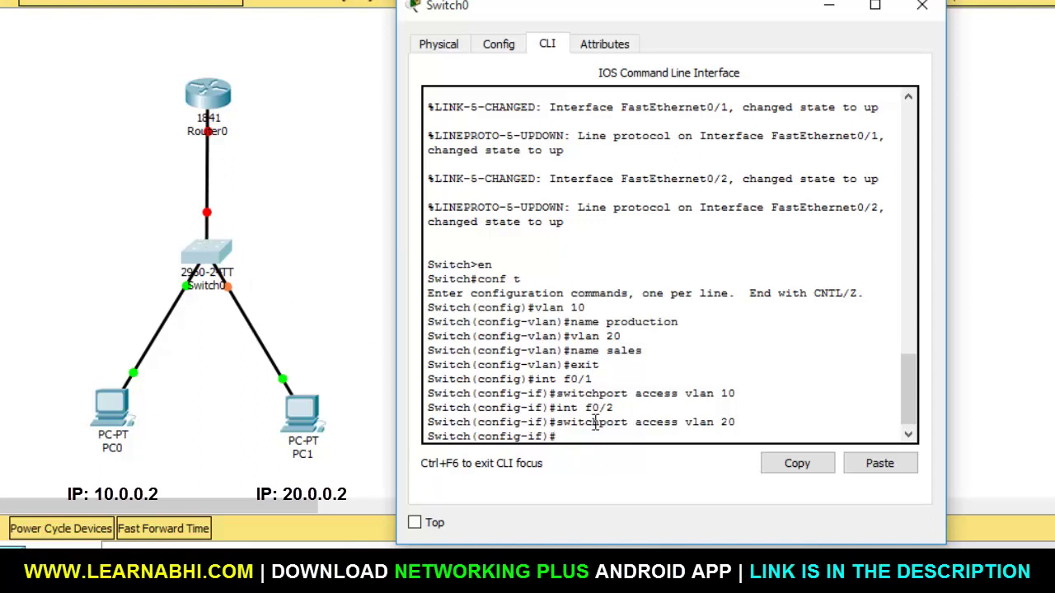
- Set switch interface f0/3, which connects to the router, to trunk mode with switchport mode trunk
text(f0/3)
key(Return)
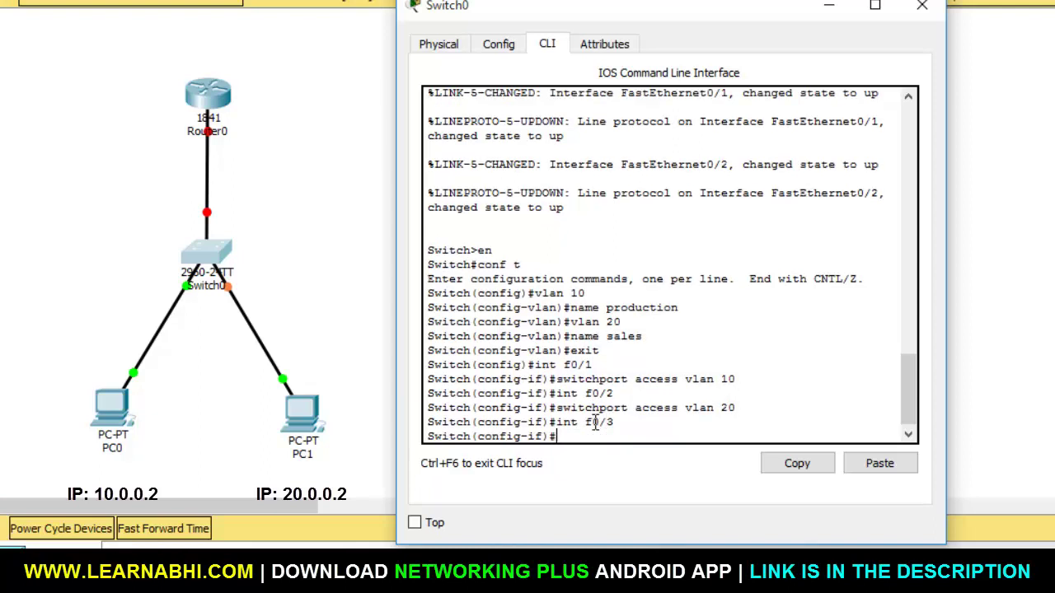
text(switchport mod)
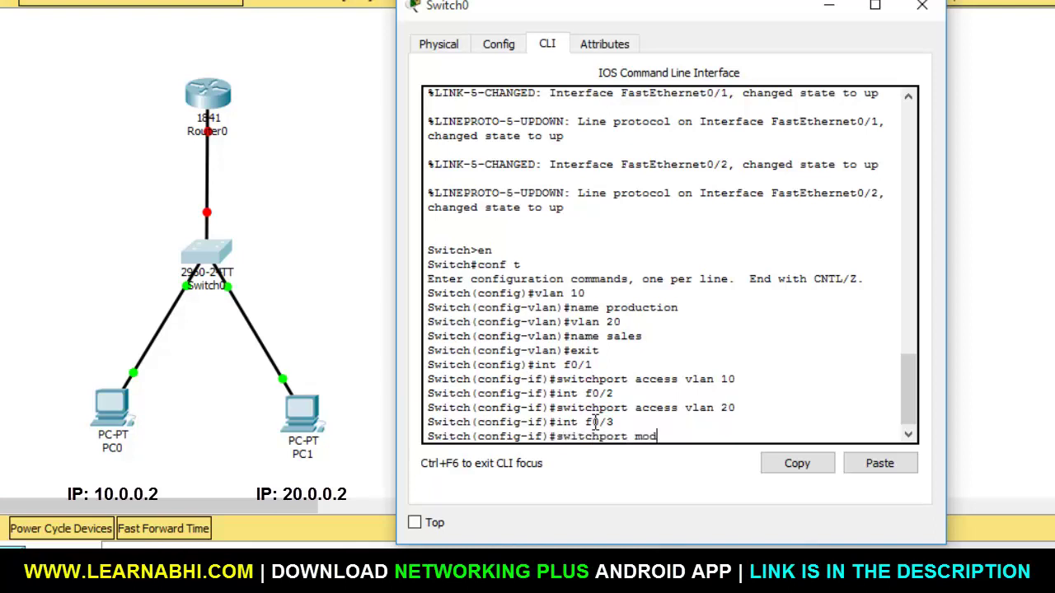
text(e trunk)
key(Return)
- Leave interface and global configuration on the switch, returning to privileged mode
text(exit)
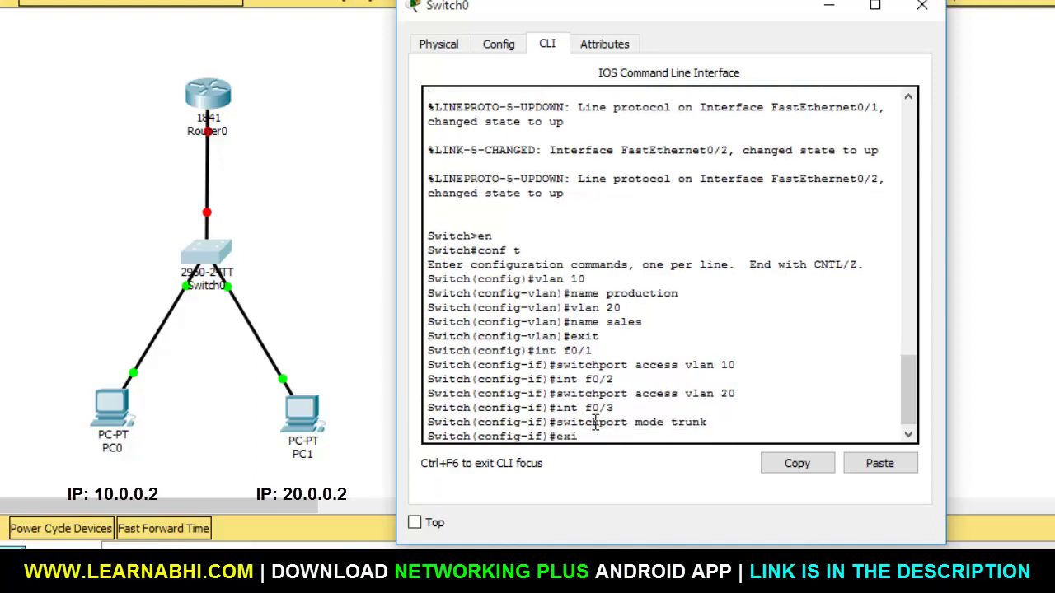
key(Return)
text(exit)
key(Return)
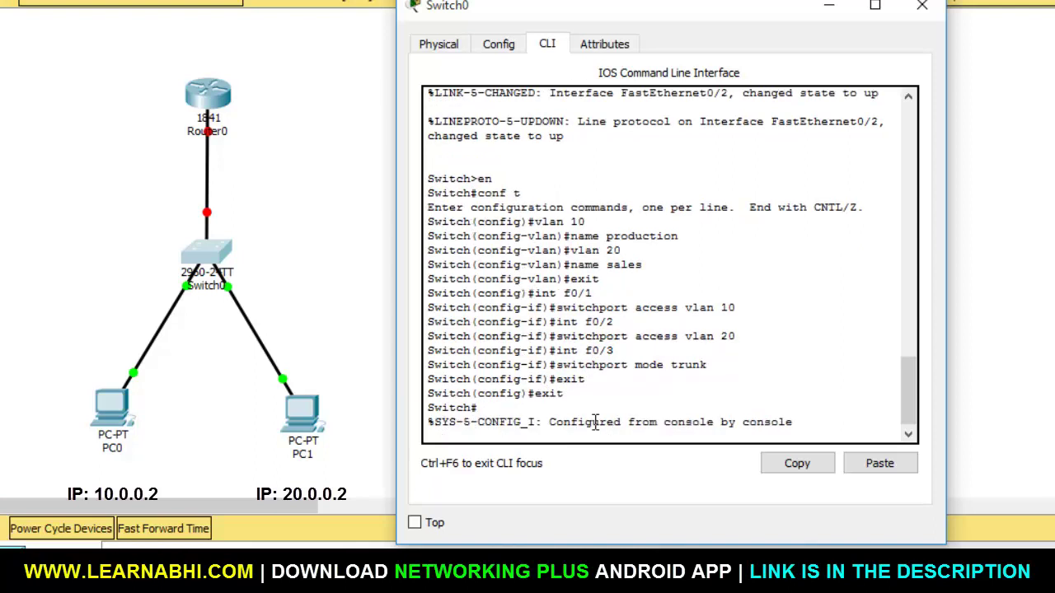
key(Return)
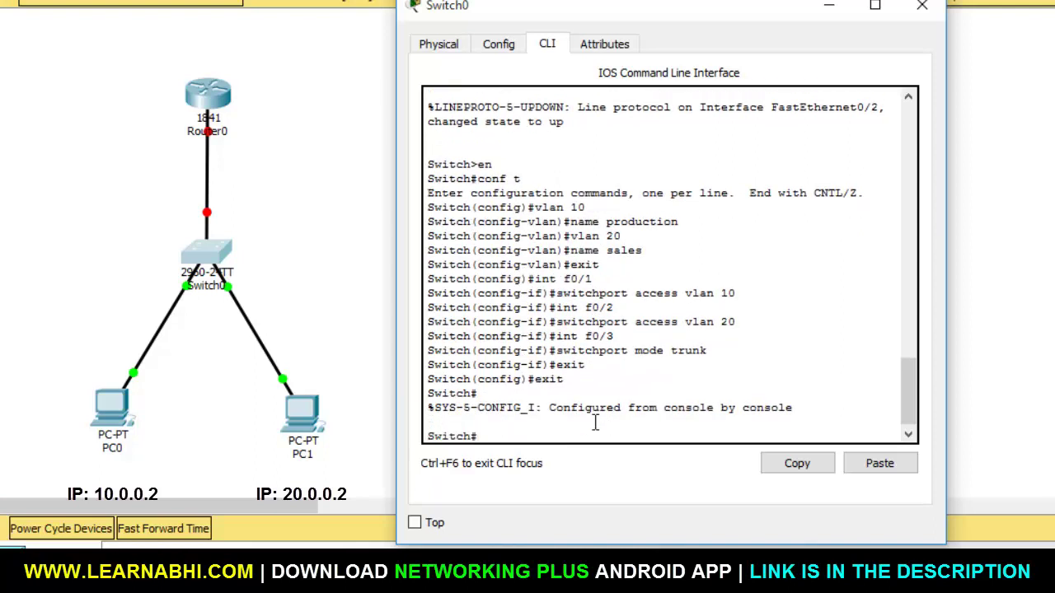
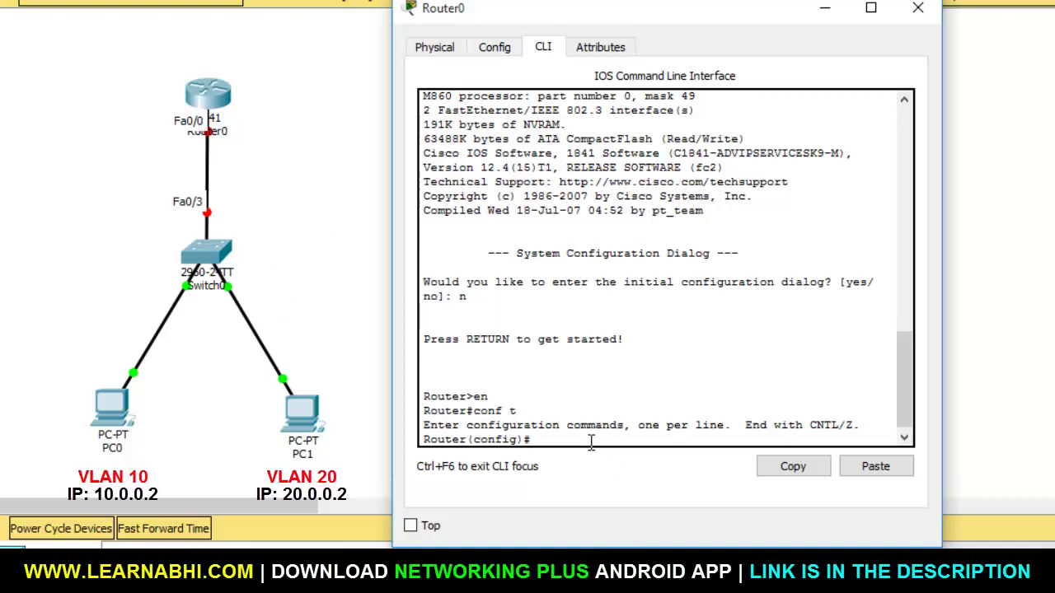
- Create subinterface f0/0.1 on Router0 from global configuration mode
text(int f)
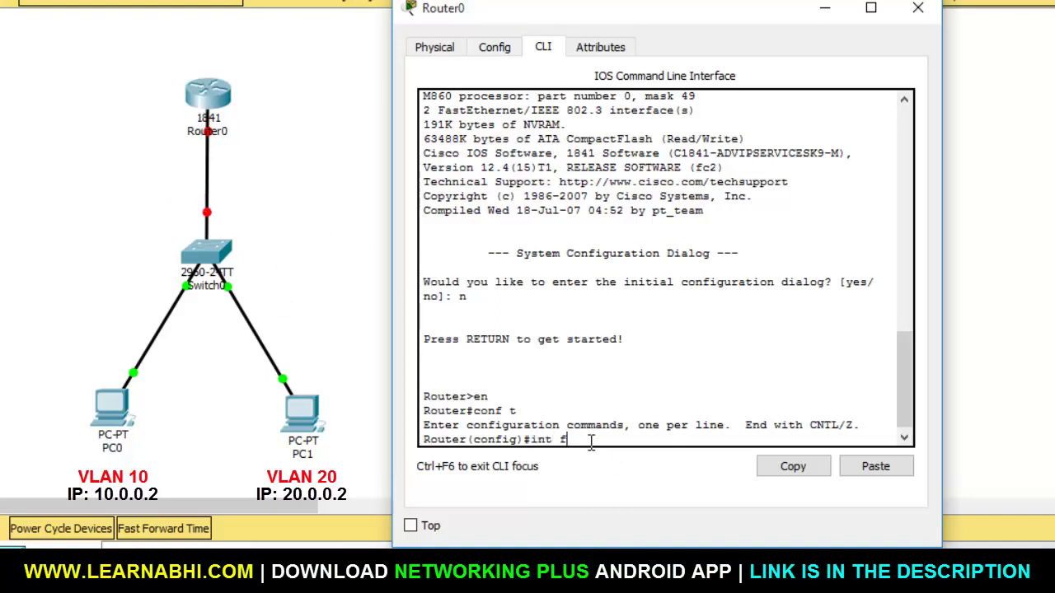
text(0/0.)
text(1)
drag(560, 439, 588, 440)
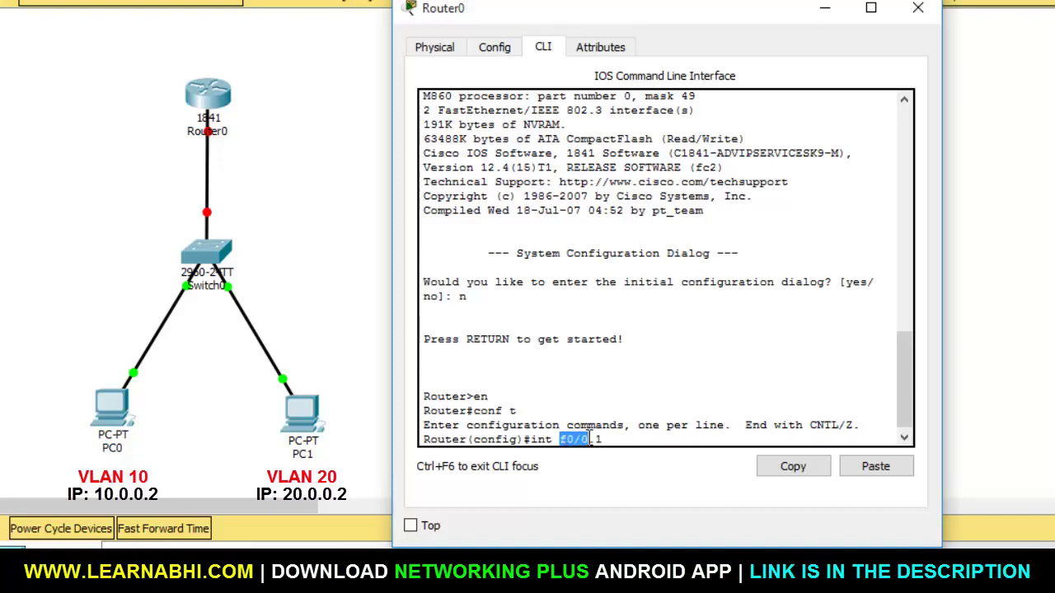
click(613, 439)
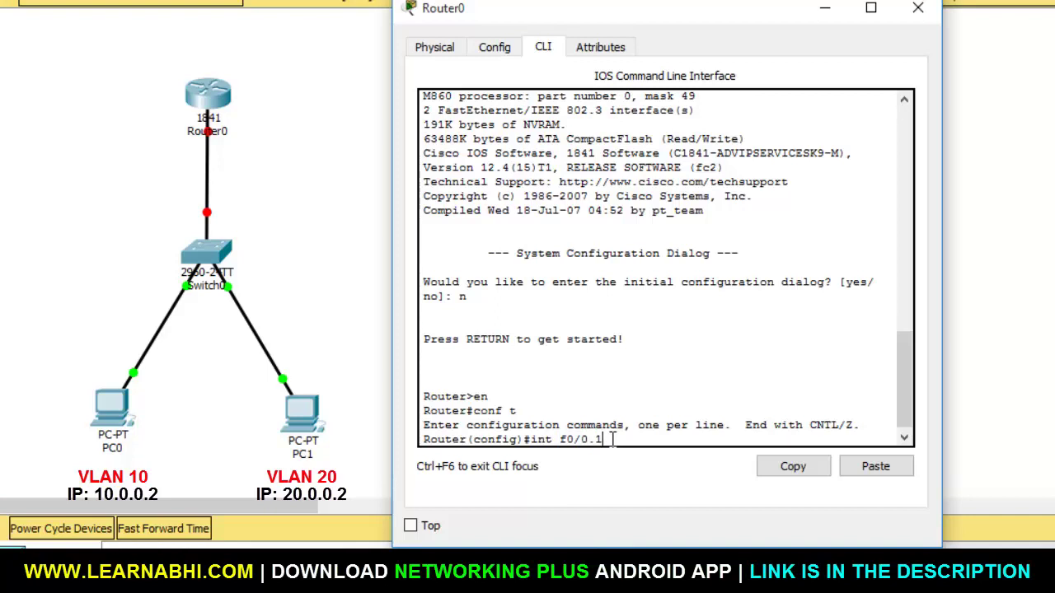
key(Return)
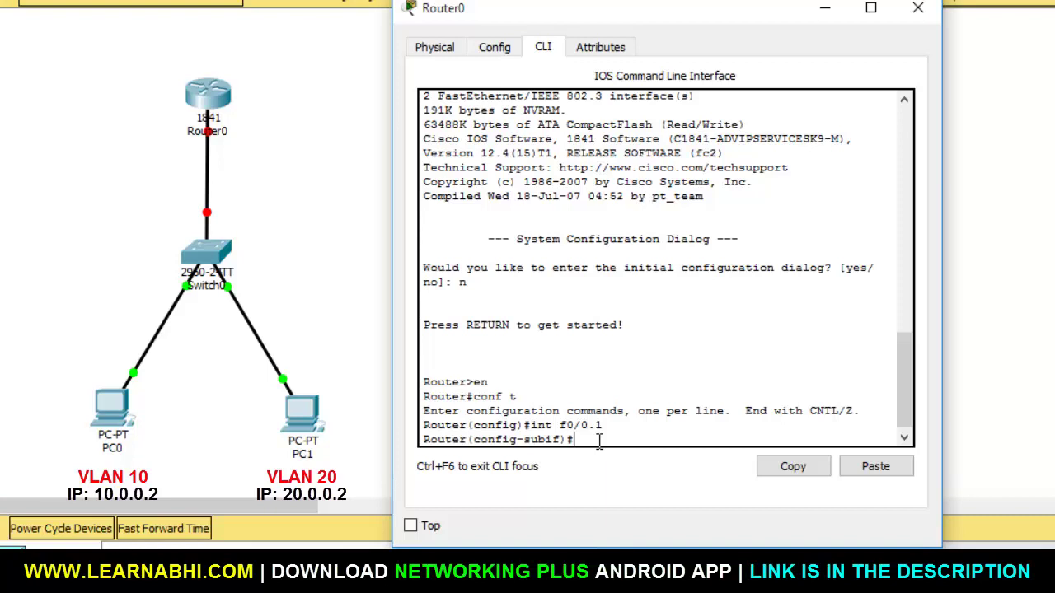
- Set subinterface f0/0.1 to encapsulation dot1q 10 and give it IP address 10.0.0.1 with mask 255.0.0.0
text(encapsulation)
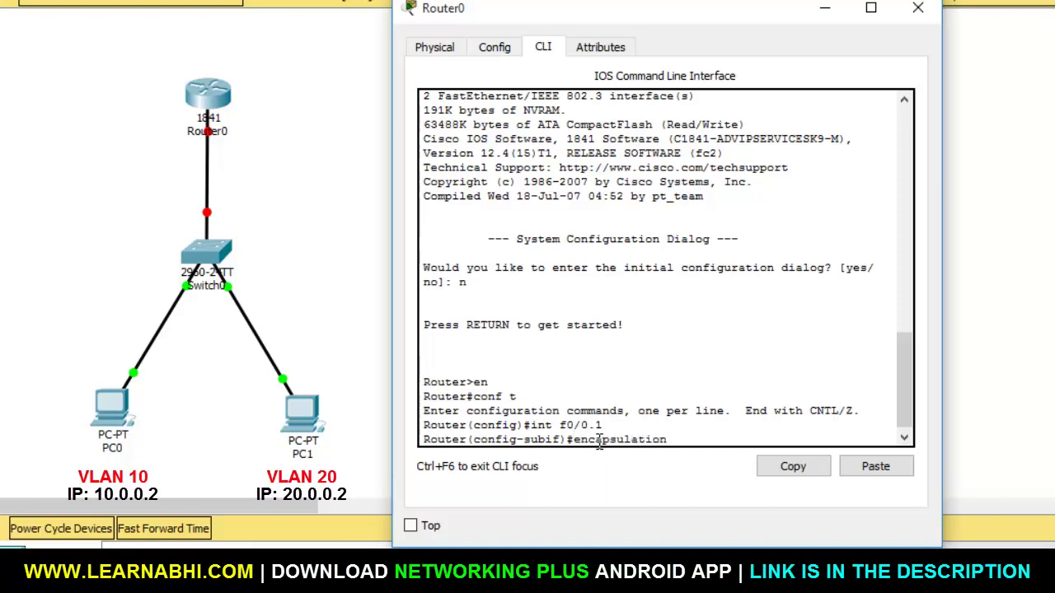
text( dot1q 10)
key(Return)
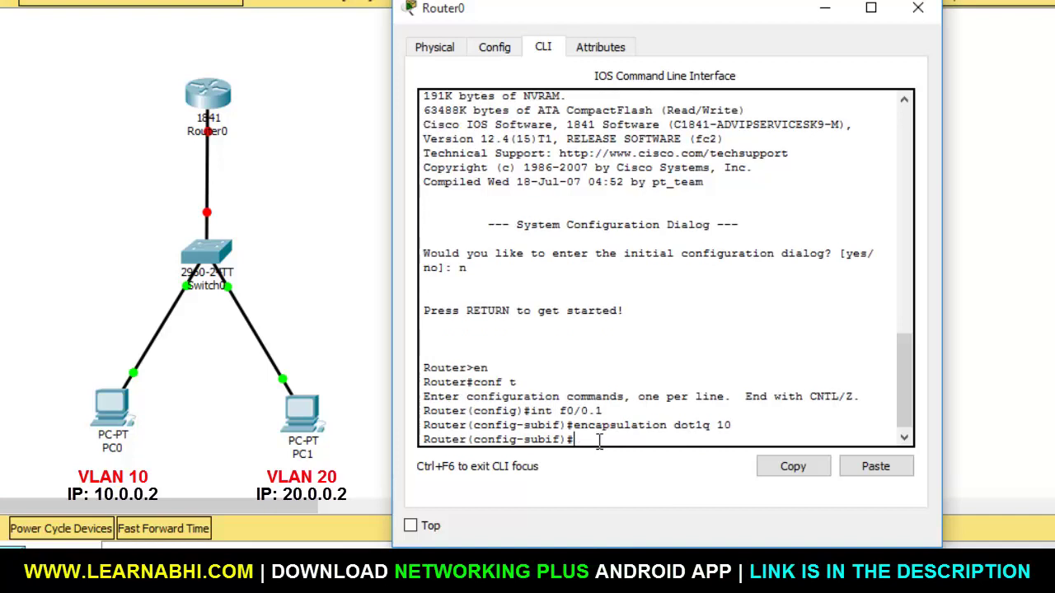
text(ip address 10.0.0.)
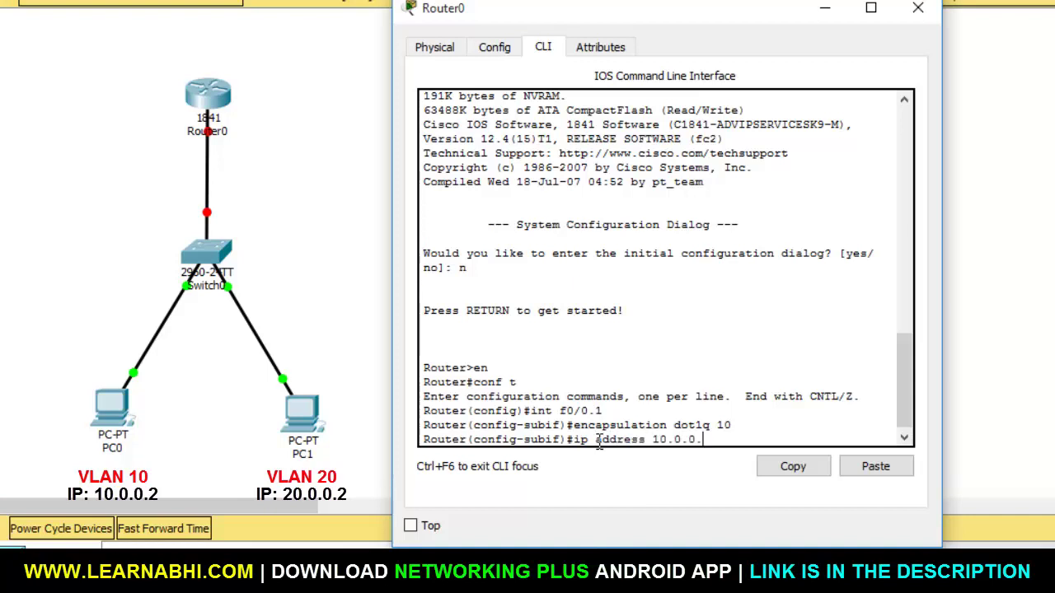
text(1 255.0.0.0)
key(Return)
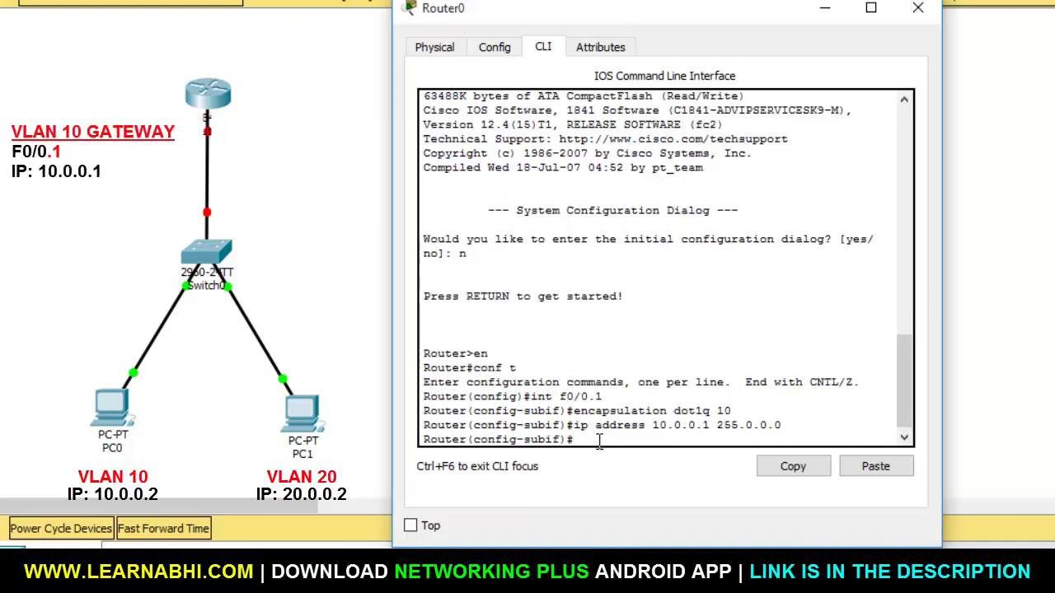
- Exit the f0/0.1 subinterface back to the router's global configuration mode
text(int)
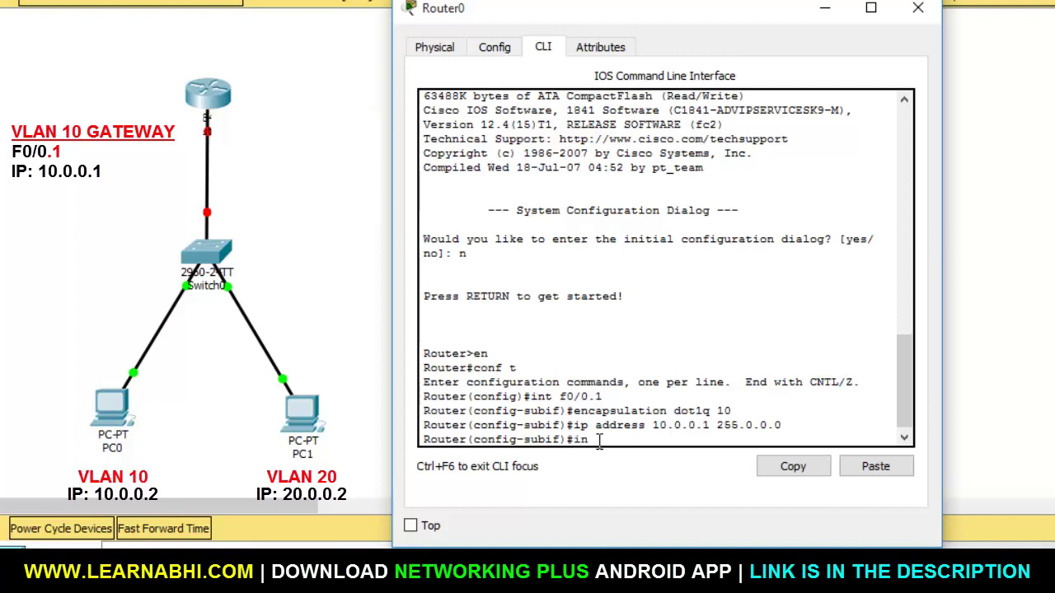
key(BackSpace)
key(BackSpace)
text(exit)
key(Return)
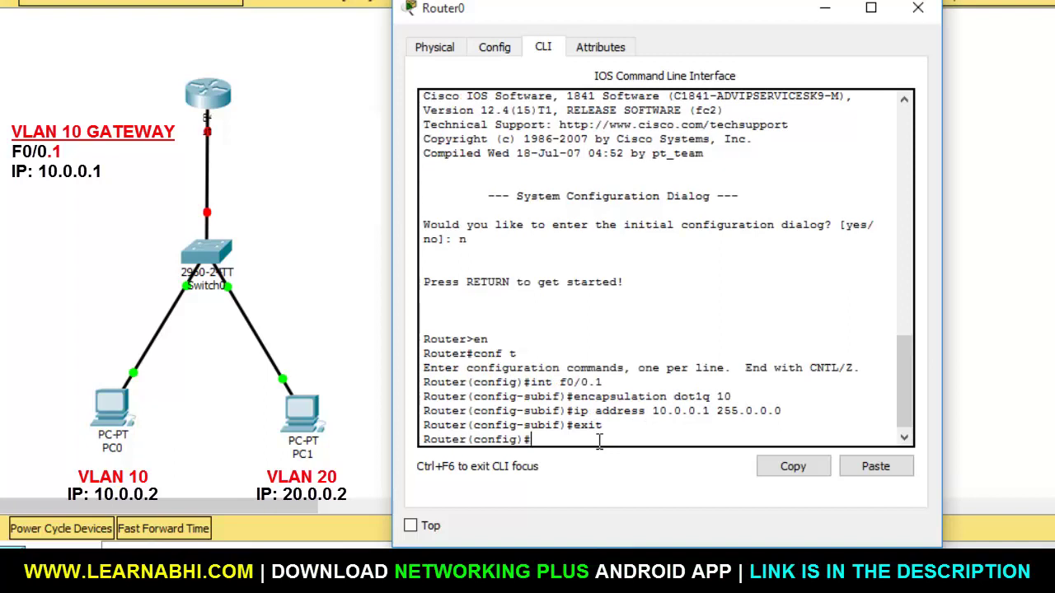
- Create subinterface f0/0.2 on Router0
text(int f0/0.2)
drag(561, 441, 610, 441)
click(600, 441)
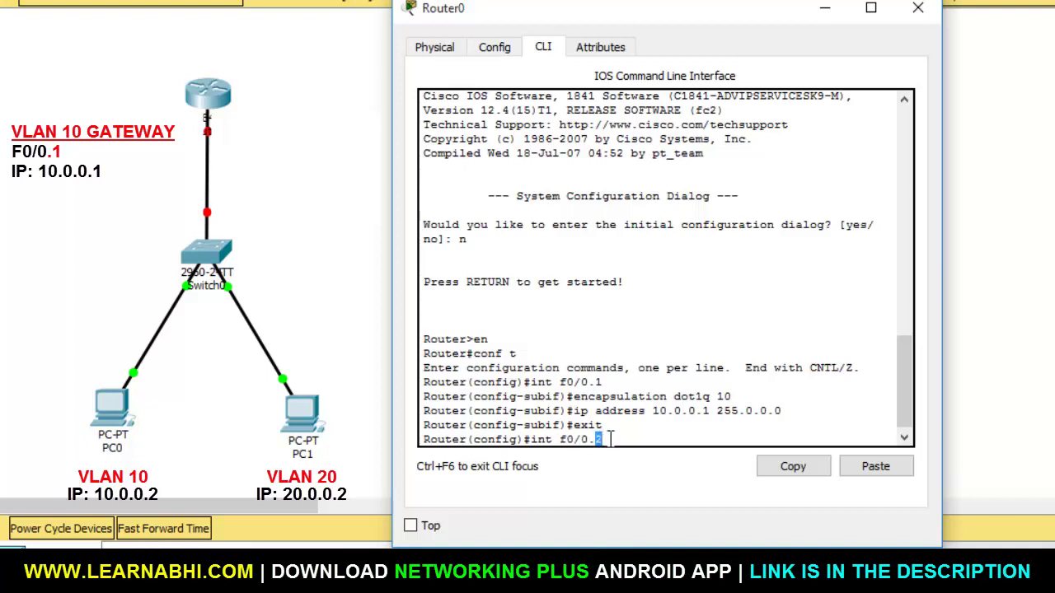
click(611, 440)
key(Return)
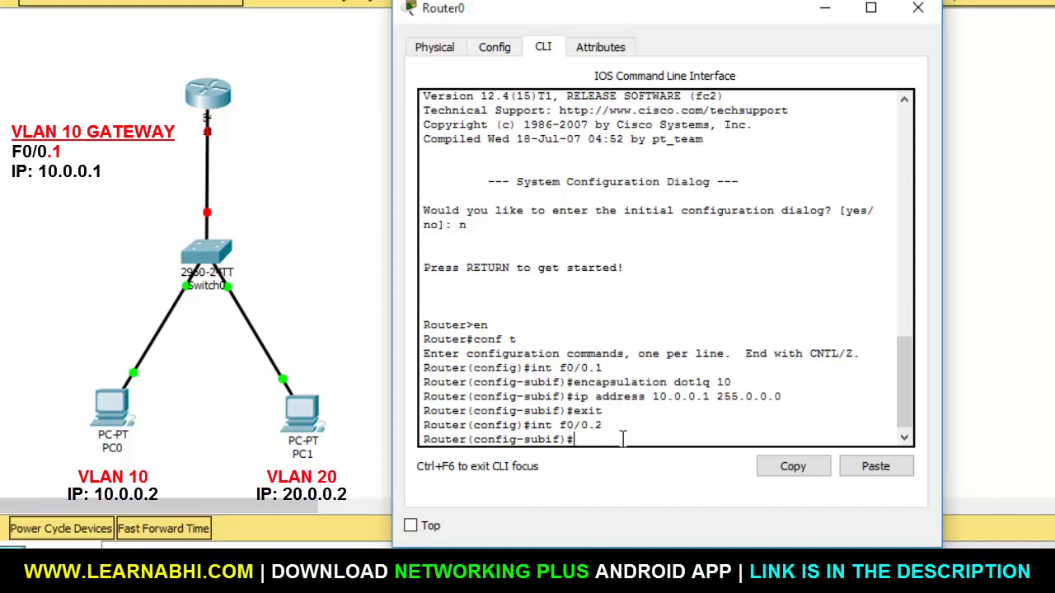
- Set subinterface f0/0.2 to encapsulation dot1q 20 and give it IP address 20.0.0.1 with mask 255.0.0.0
key(Up)
key(Up)
key(Up)
key(Up)
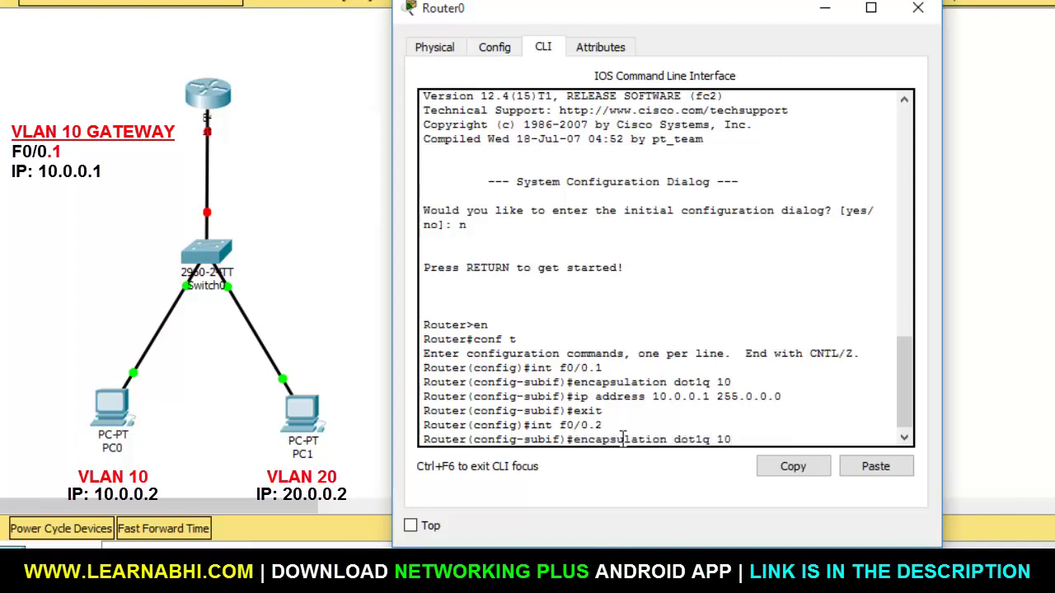
key(BackSpace)
key(BackSpace)
key(BackSpace)
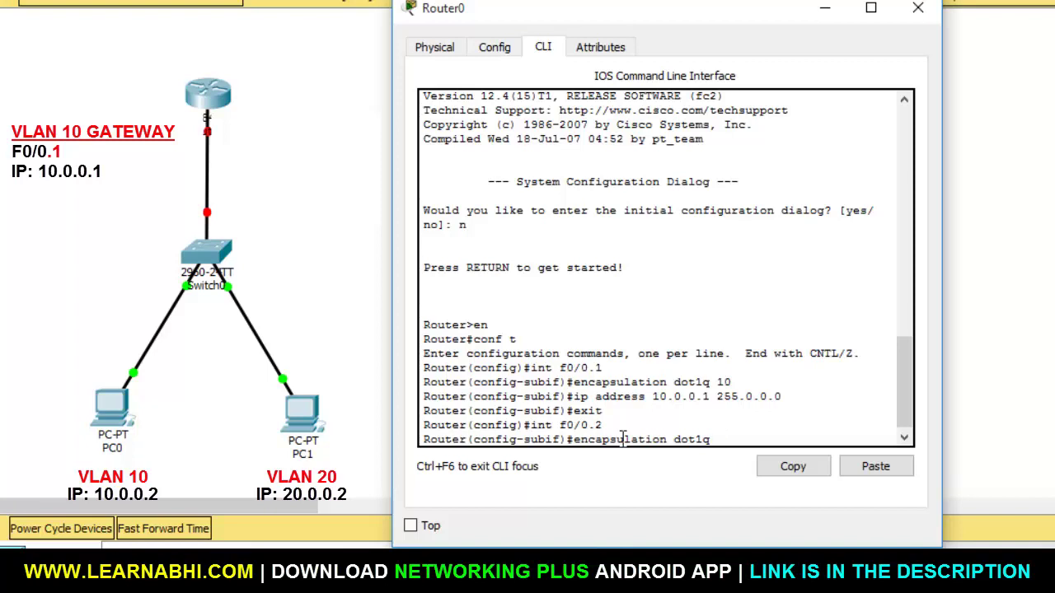
text(20)
key(Return)
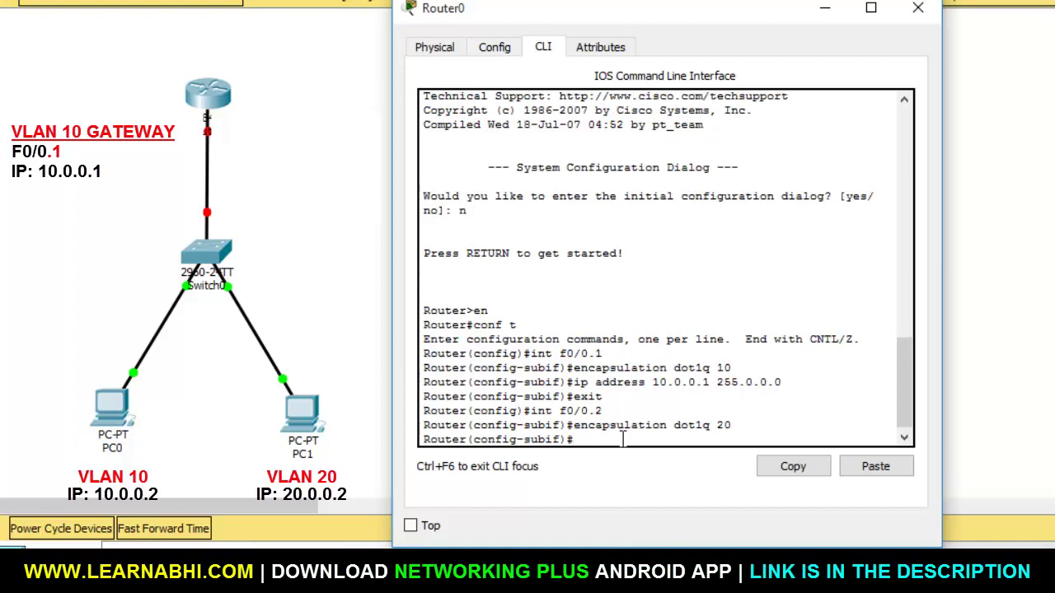
text(ip address 20.0.0.1 )
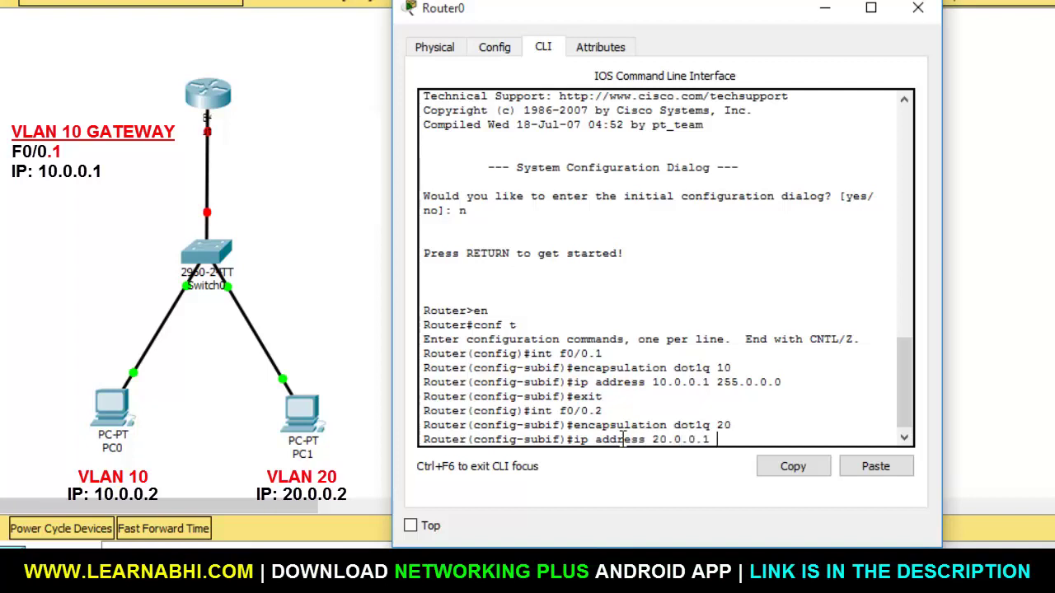
text(255.0.0.0)
key(Return)
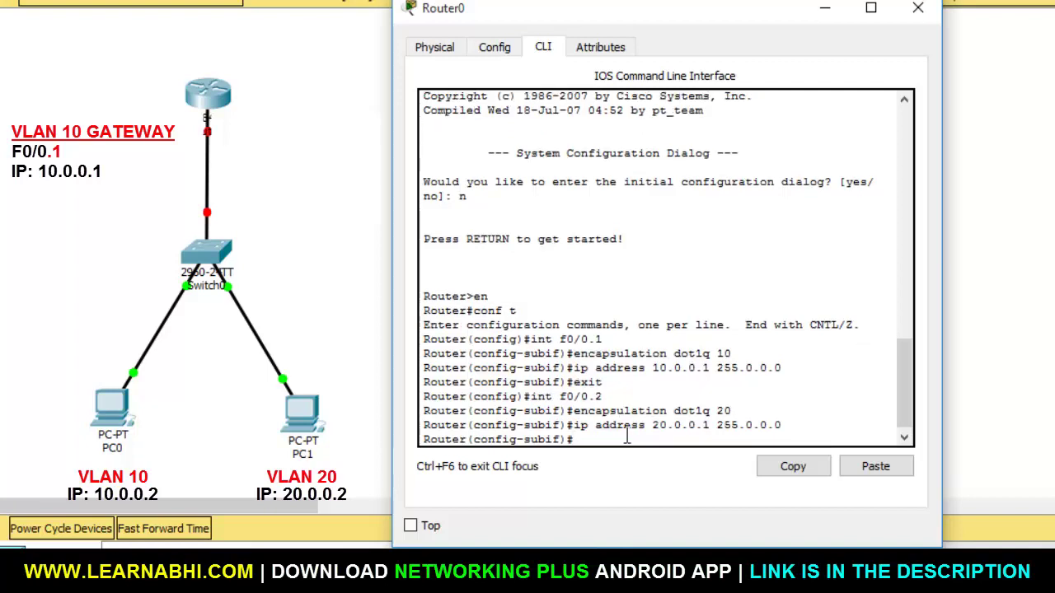
- Review the entered interface, encapsulation and IP address commands for both router subinterfaces
drag(560, 339, 616, 339)
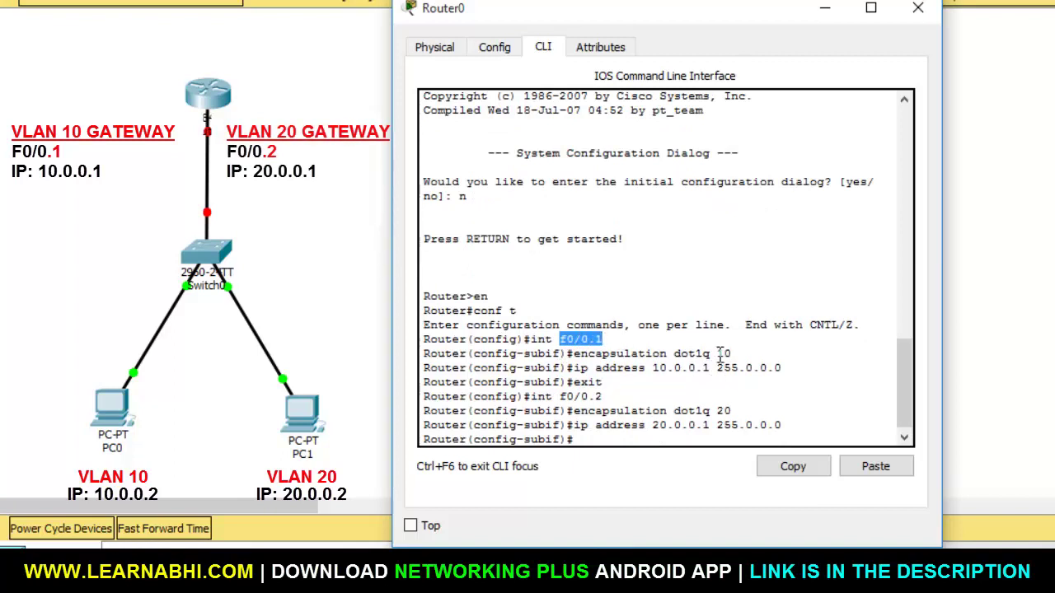
mouse_move(731, 355)
mouse_down()
mouse_move(746, 354)
mouse_move(716, 355)
mouse_up()
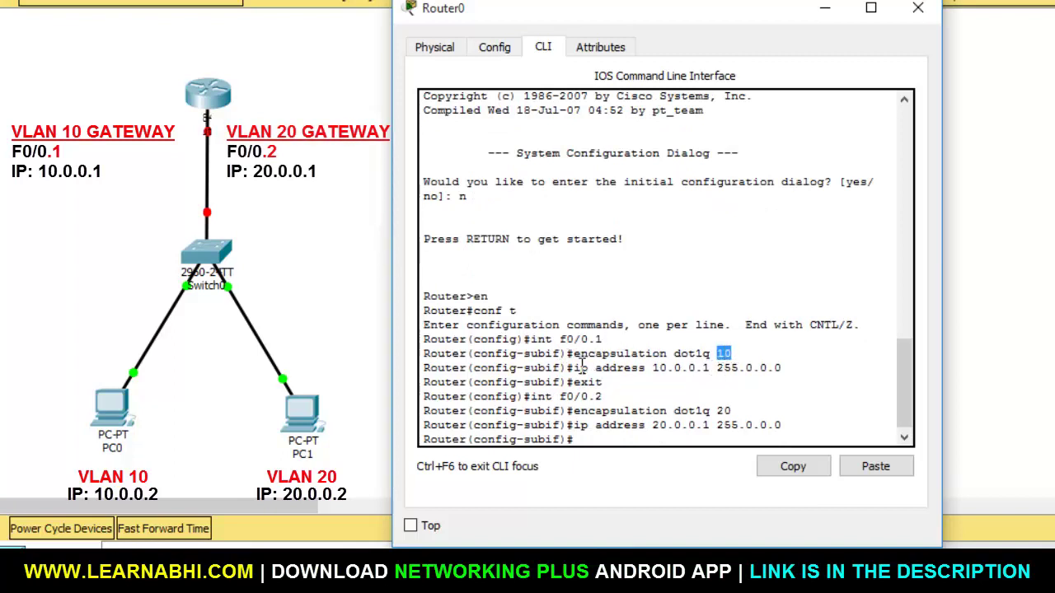
drag(582, 367, 846, 367)
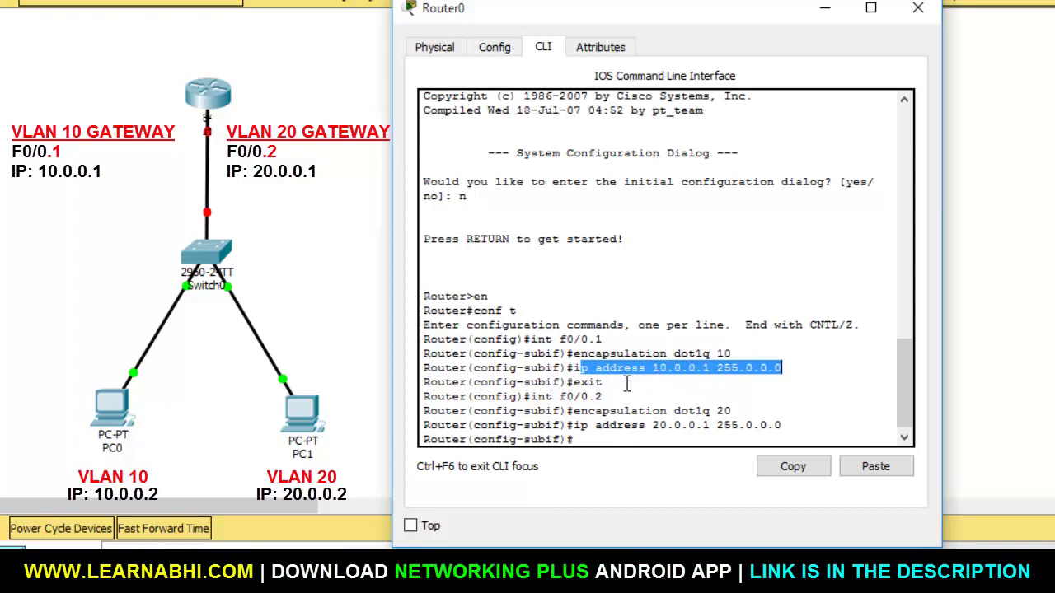
drag(561, 398, 610, 397)
mouse_move(715, 410)
mouse_down()
mouse_move(747, 410)
mouse_move(734, 410)
mouse_up()
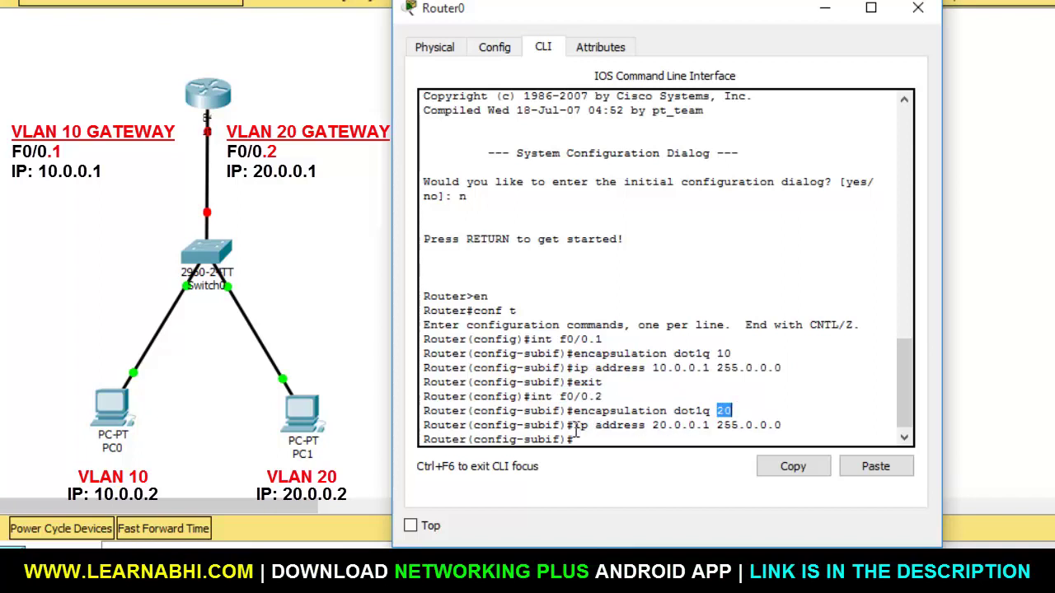
drag(575, 425, 796, 428)
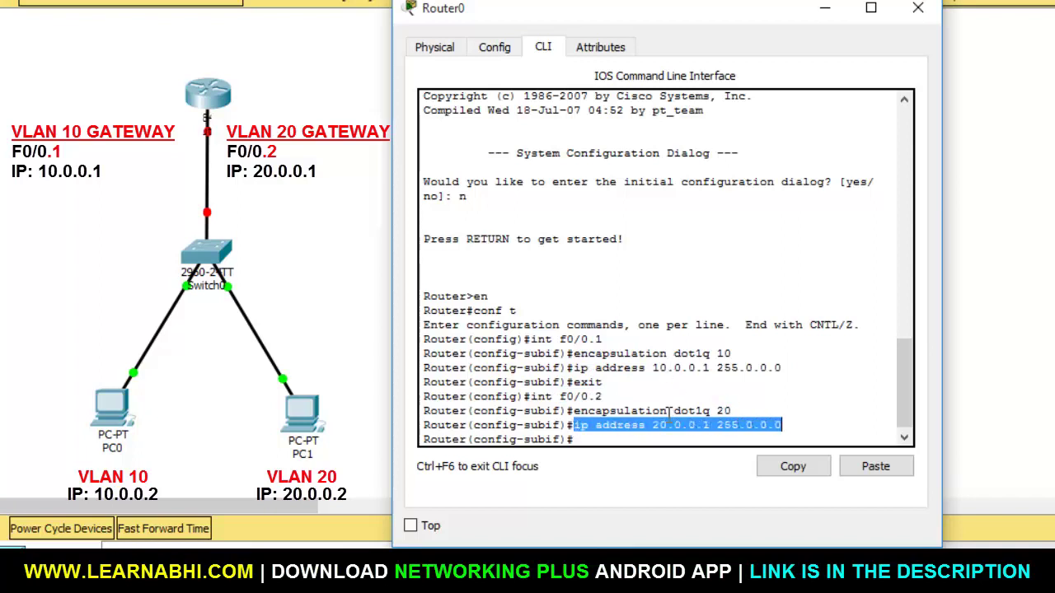
click(654, 424)
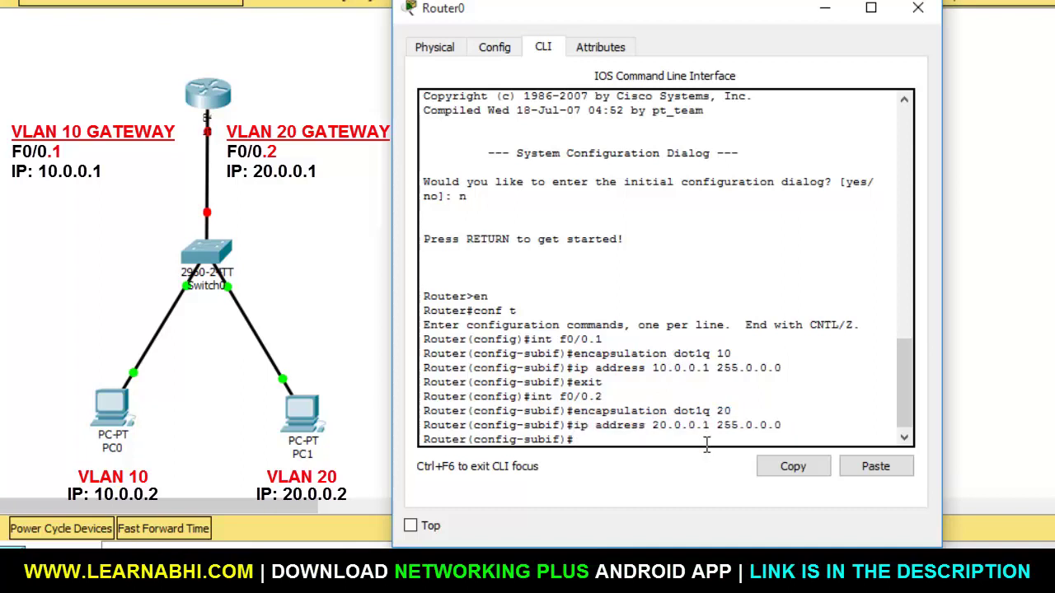
- Leave subinterface and global configuration on the router, returning to privileged mode
text(exit)
key(Return)
text(exit)
key(Return)
key(Return)
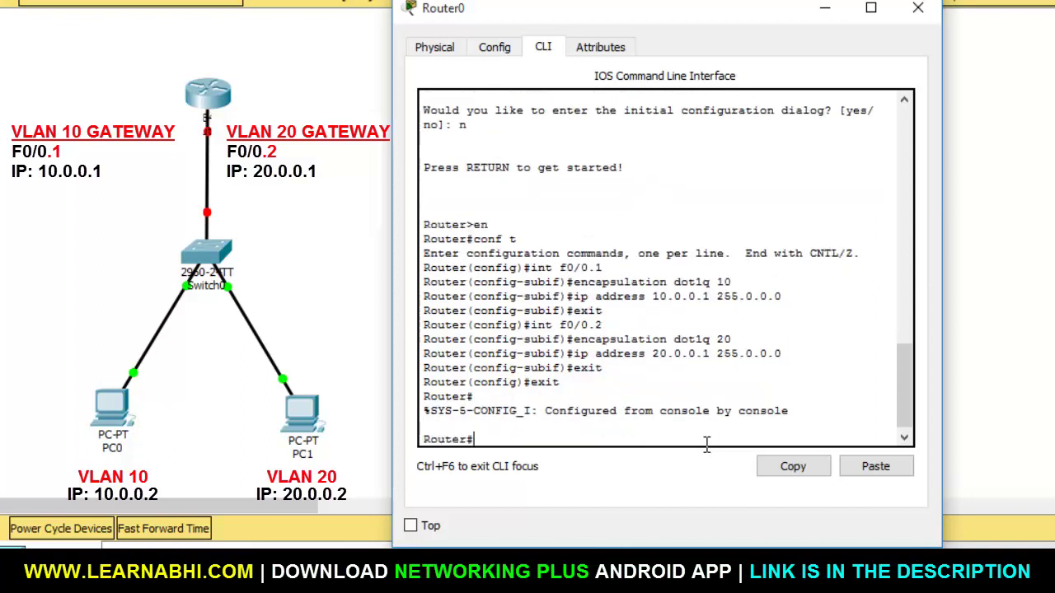
- Enter configuration mode on Router0 and enable physical interface f0/0 with the no shutdown command
text(conf t)
key(Return)
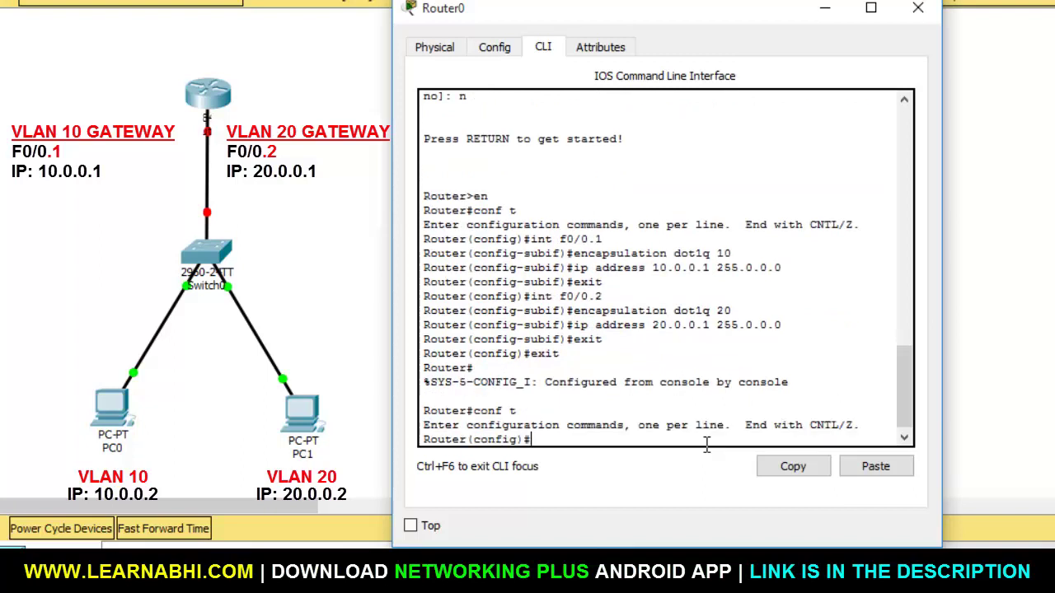
text(int f0/0)
key(Return)
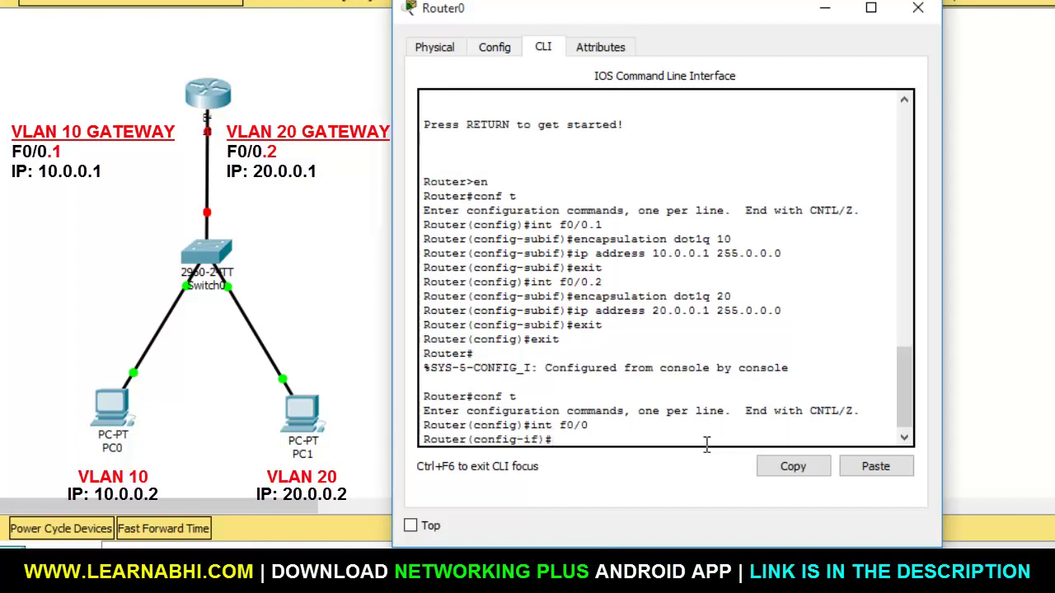
text(no shutdown)
key(Return)
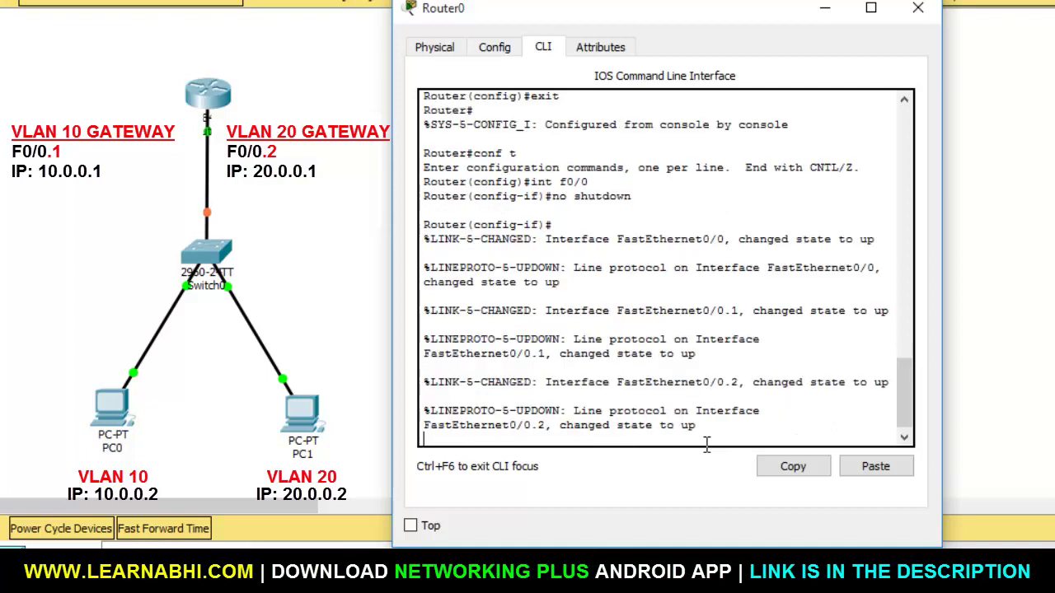
key(Return)
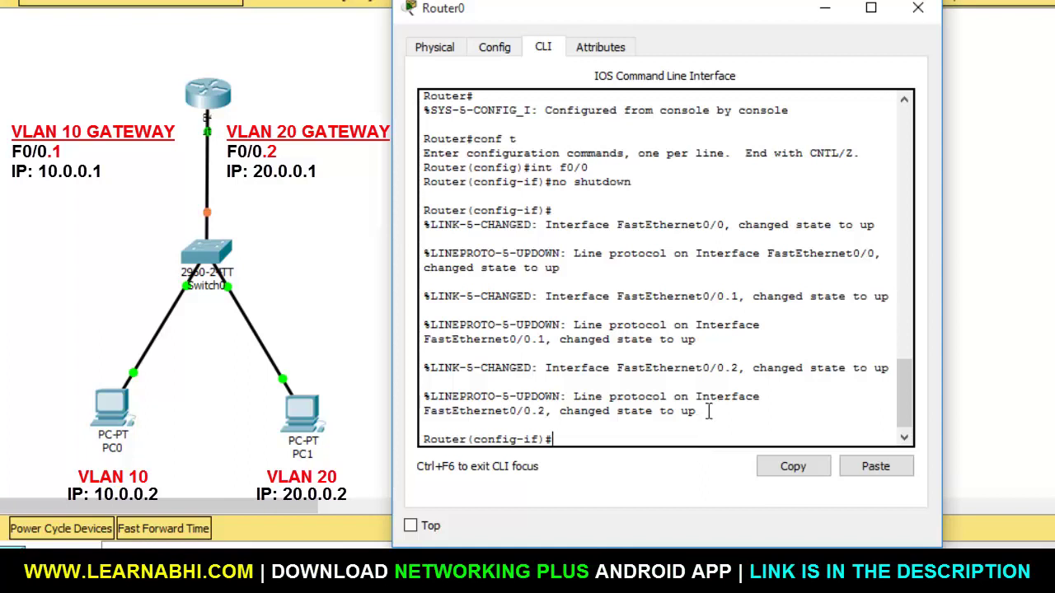
- Review the int f0/0 and no shutdown commands entered on Router0, then close its window
drag(556, 181, 636, 182)
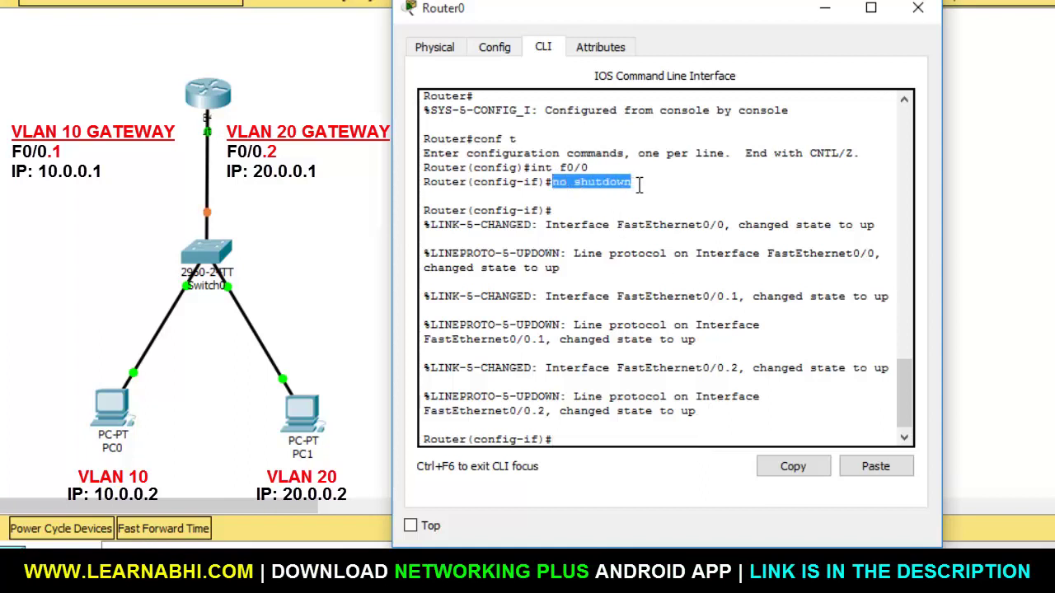
click(563, 178)
drag(531, 168, 590, 168)
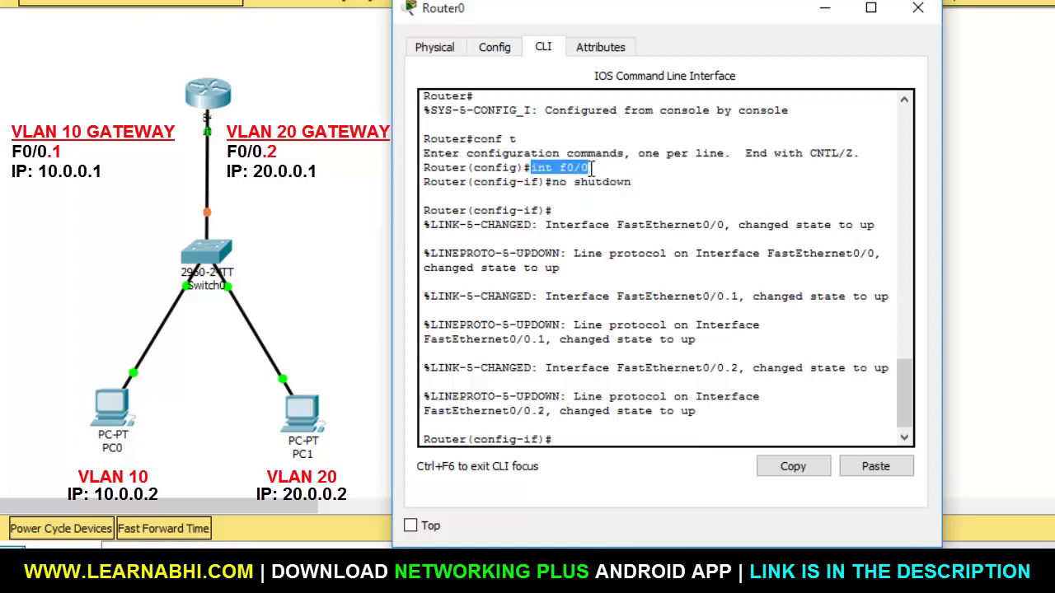
click(697, 185)
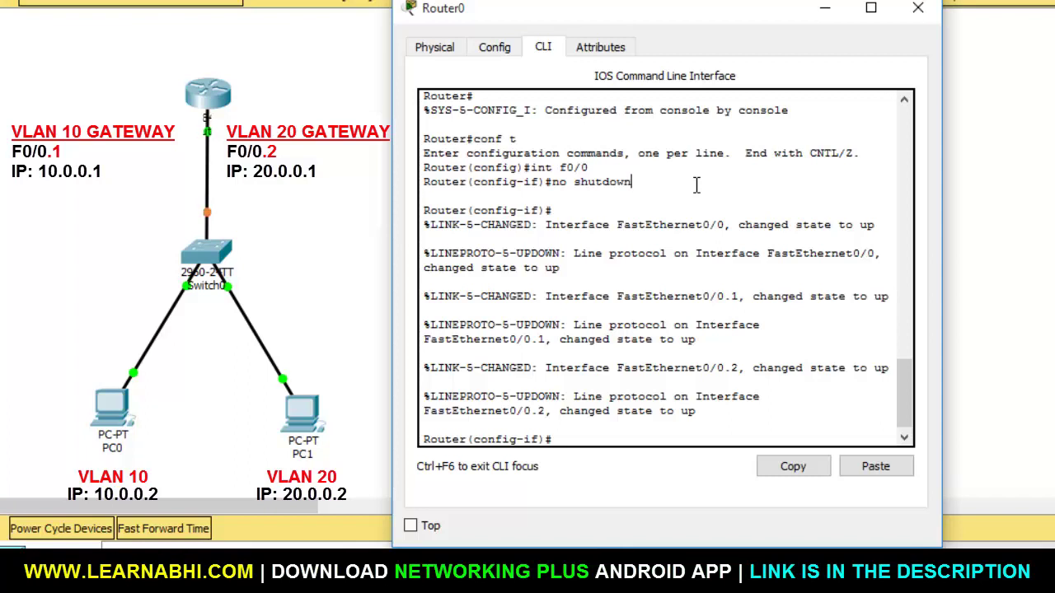
drag(549, 183, 646, 189)
drag(531, 169, 623, 169)
click(650, 181)
key(alt+F4)
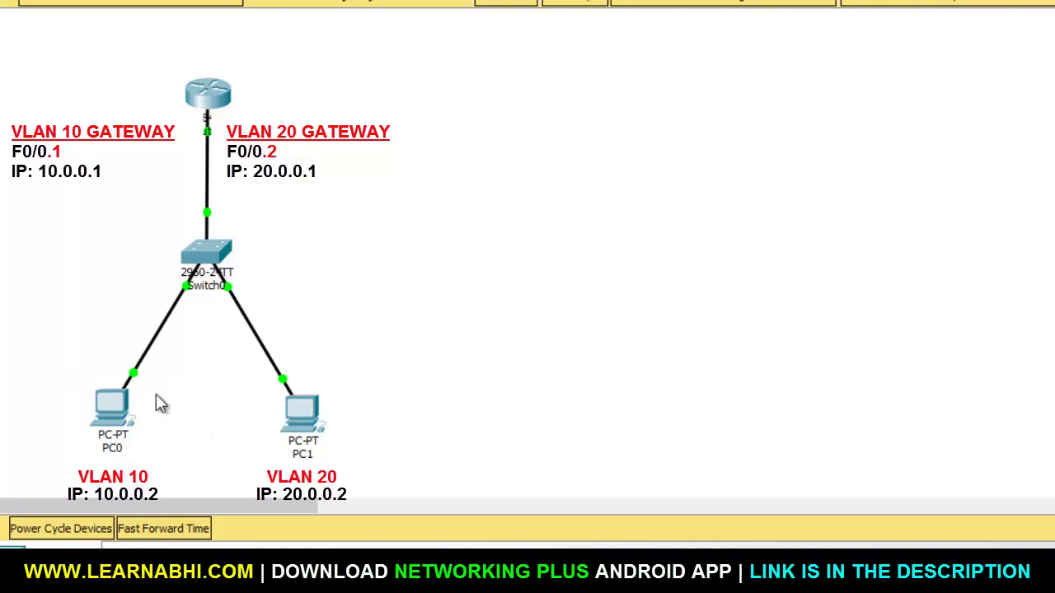
- Set PC0's default gateway to 10.0.0.1 in its IP configuration and close the PC0 window
click(112, 408)
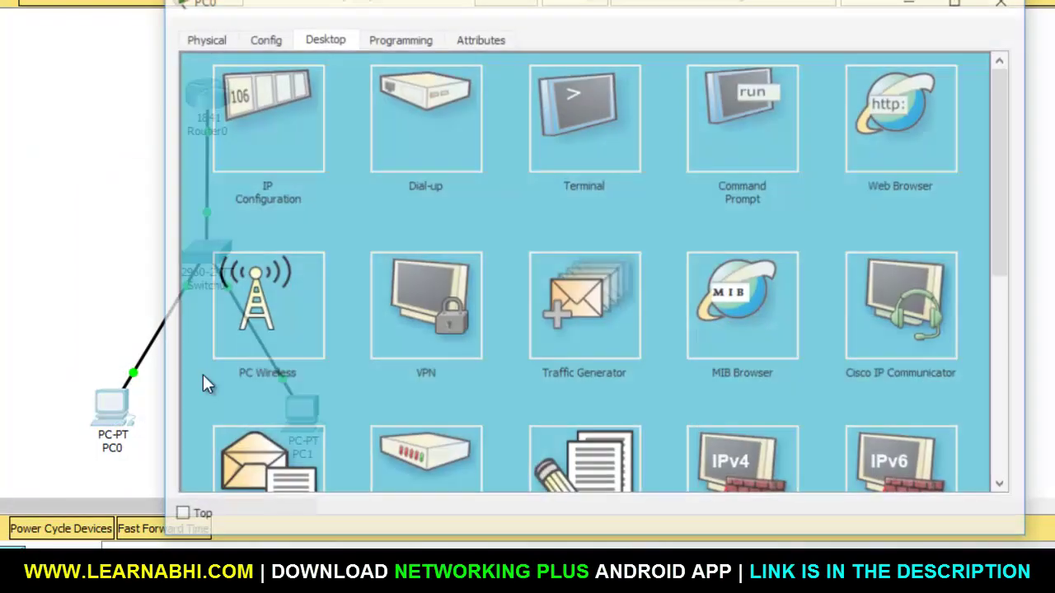
click(314, 115)
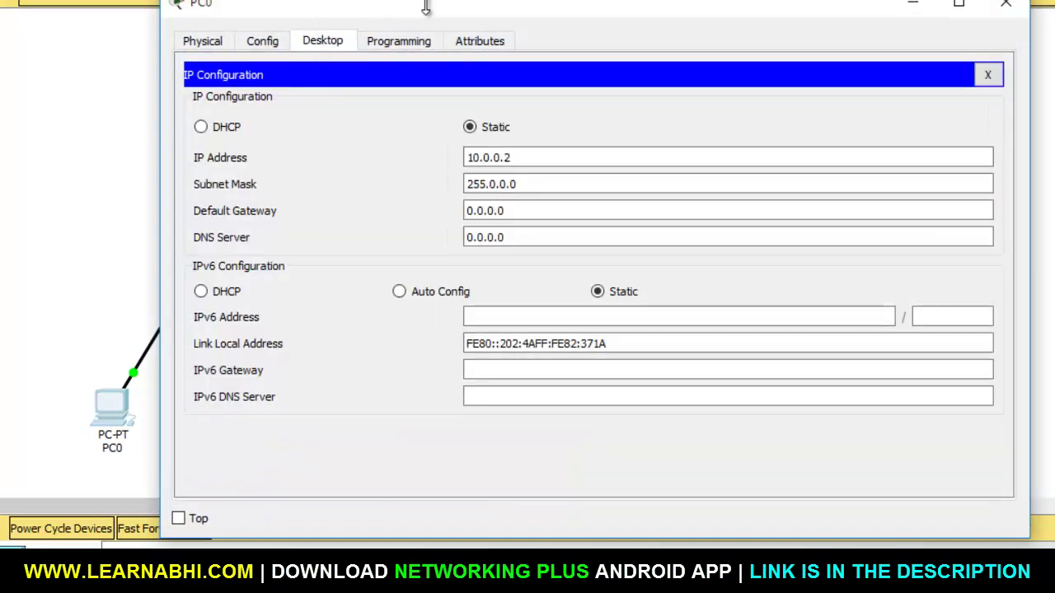
drag(426, 8, 694, 23)
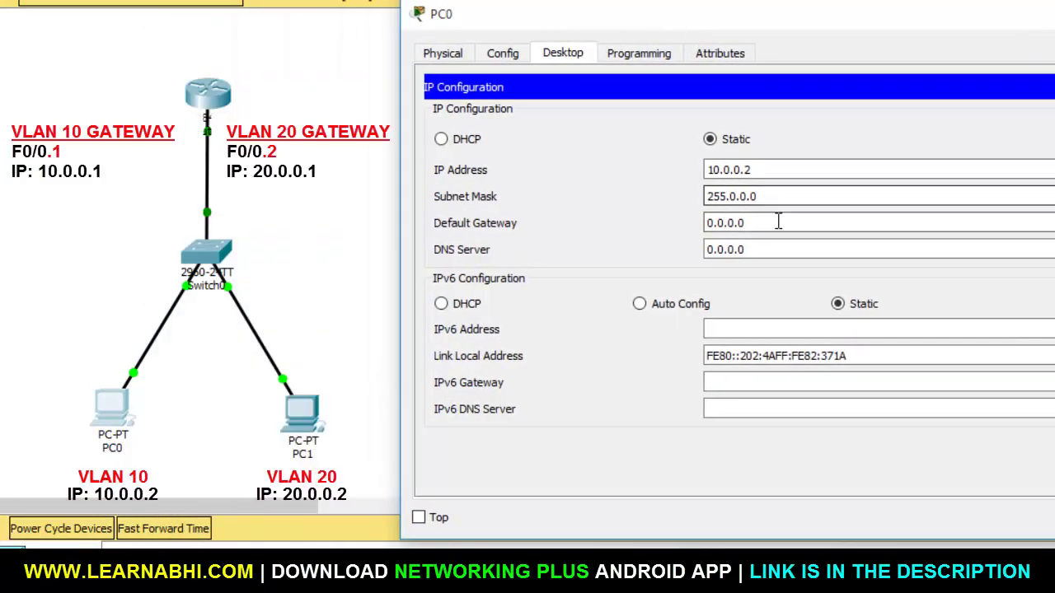
drag(778, 220, 654, 221)
text(10.)
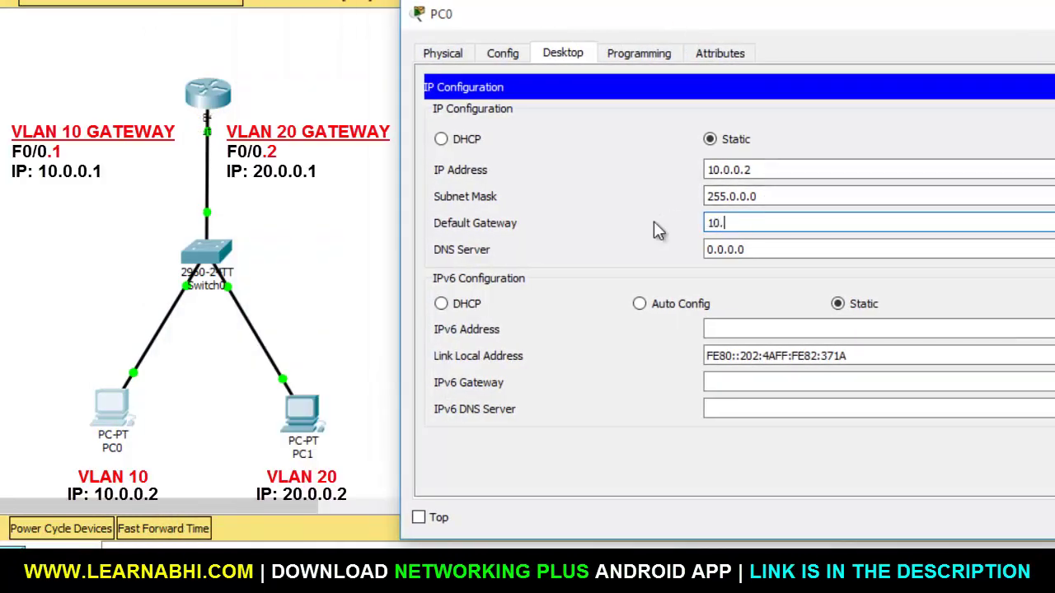
text(0.0.1)
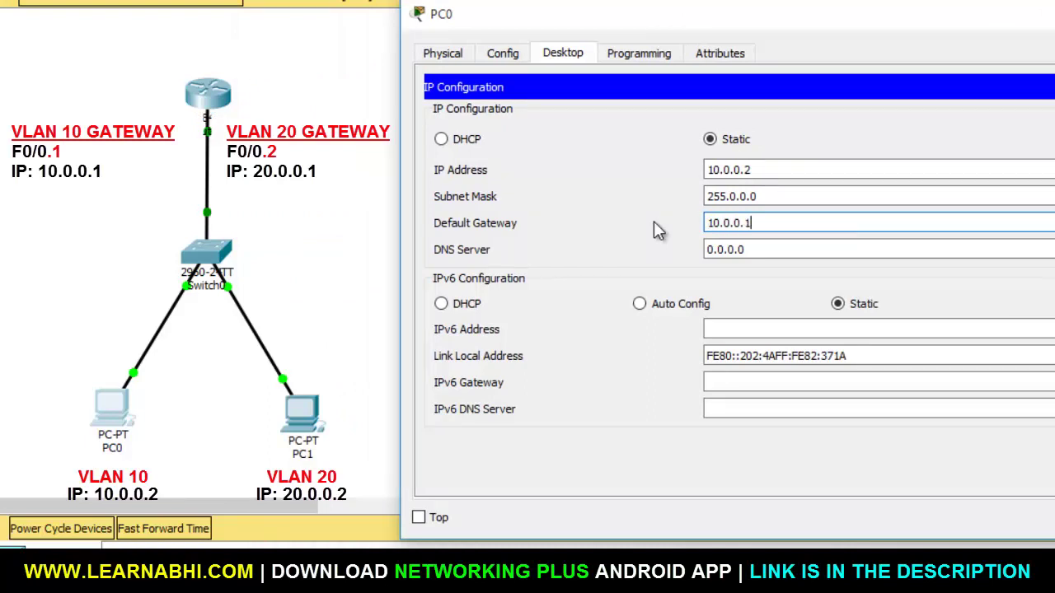
drag(769, 224, 705, 229)
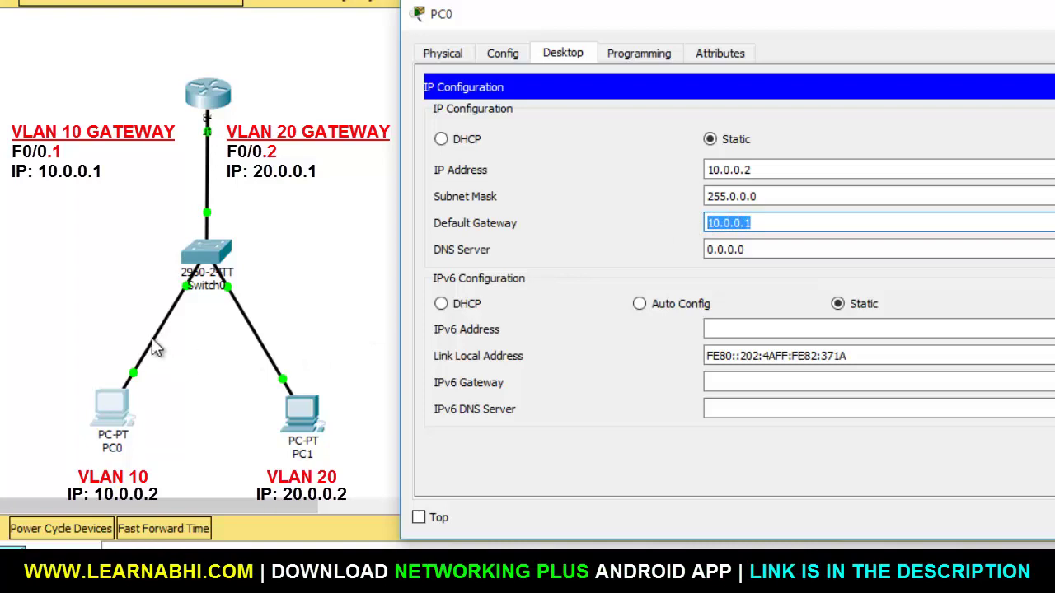
click(797, 223)
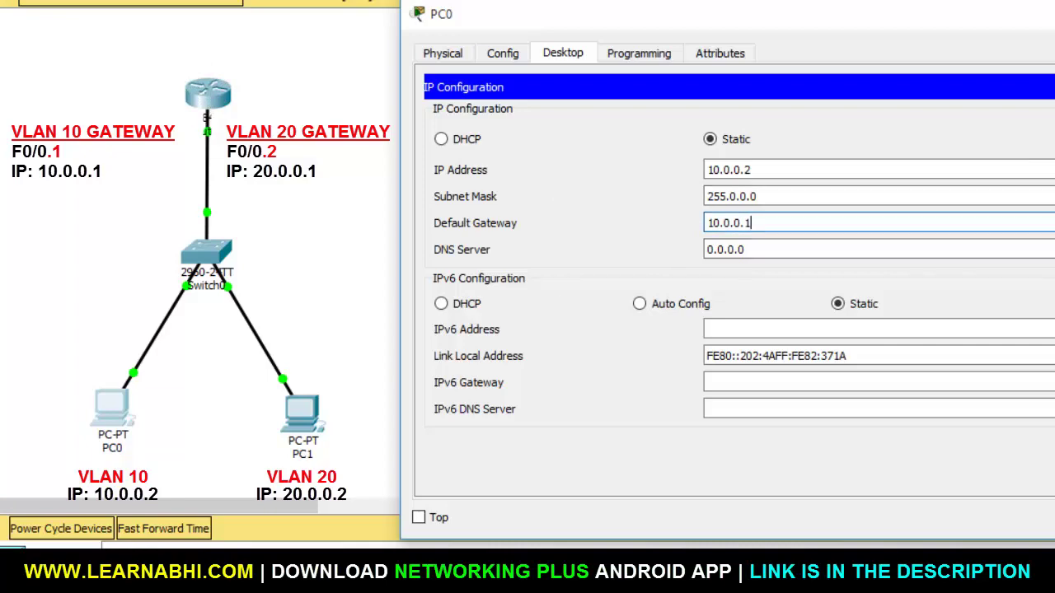
click(784, 363)
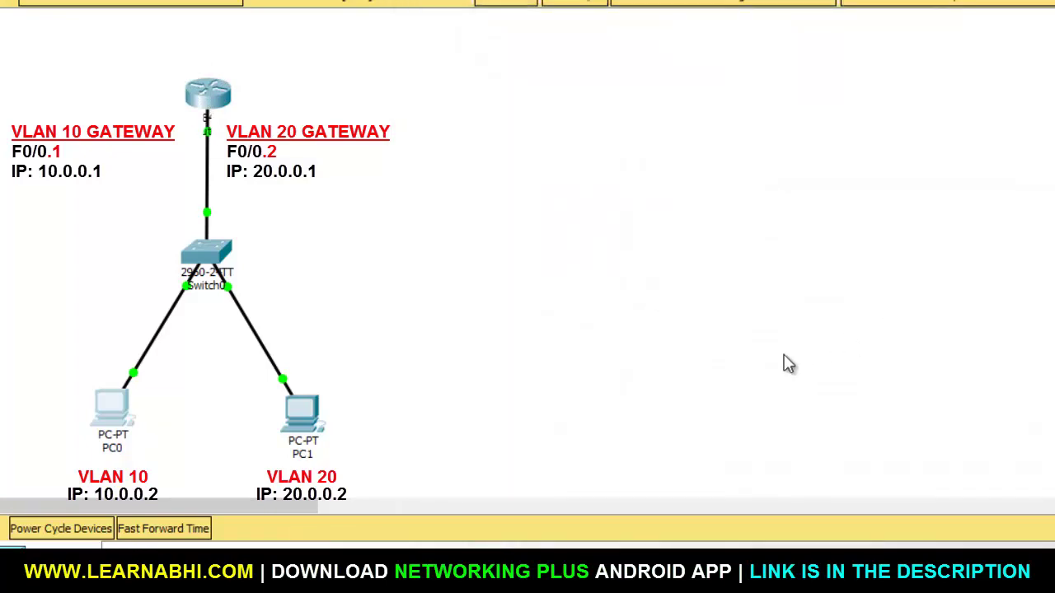
- Set PC1's default gateway to 20.0.0.1 in its IP configuration and close the PC1 window
click(312, 412)
drag(298, 12, 539, 16)
click(519, 114)
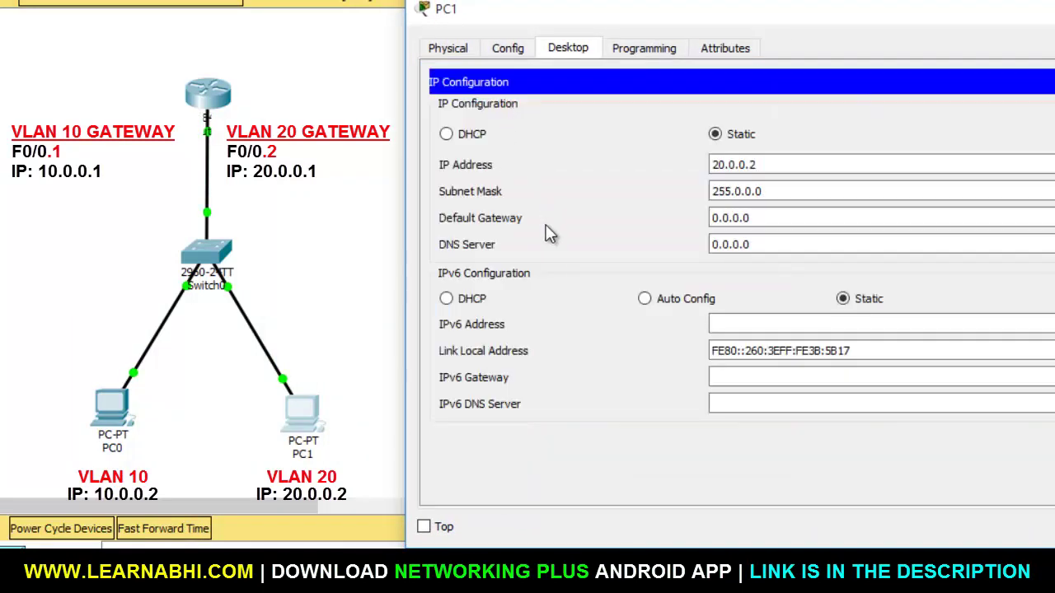
drag(772, 217, 666, 224)
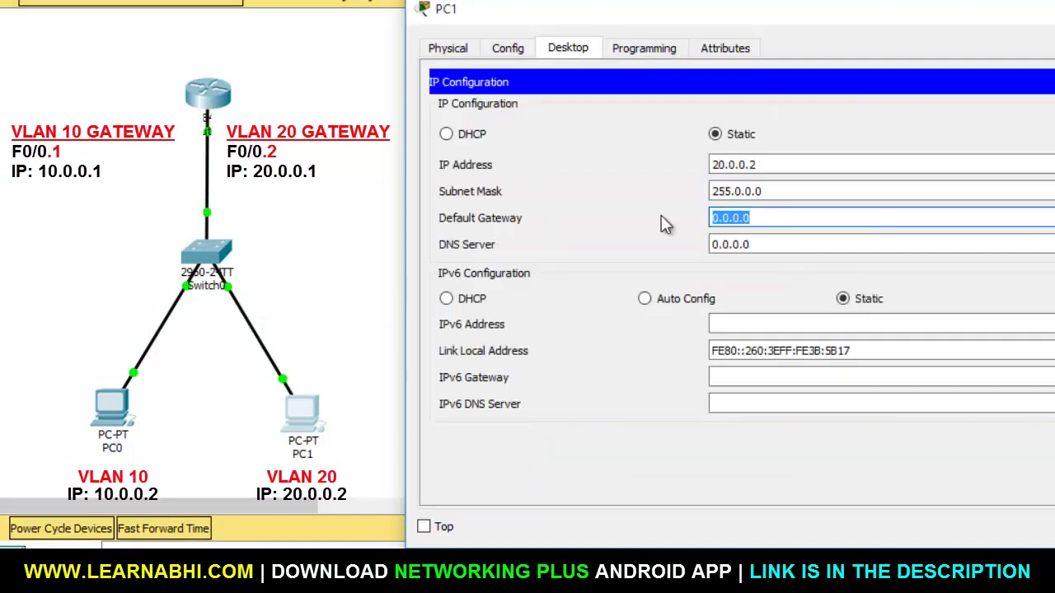
text(20)
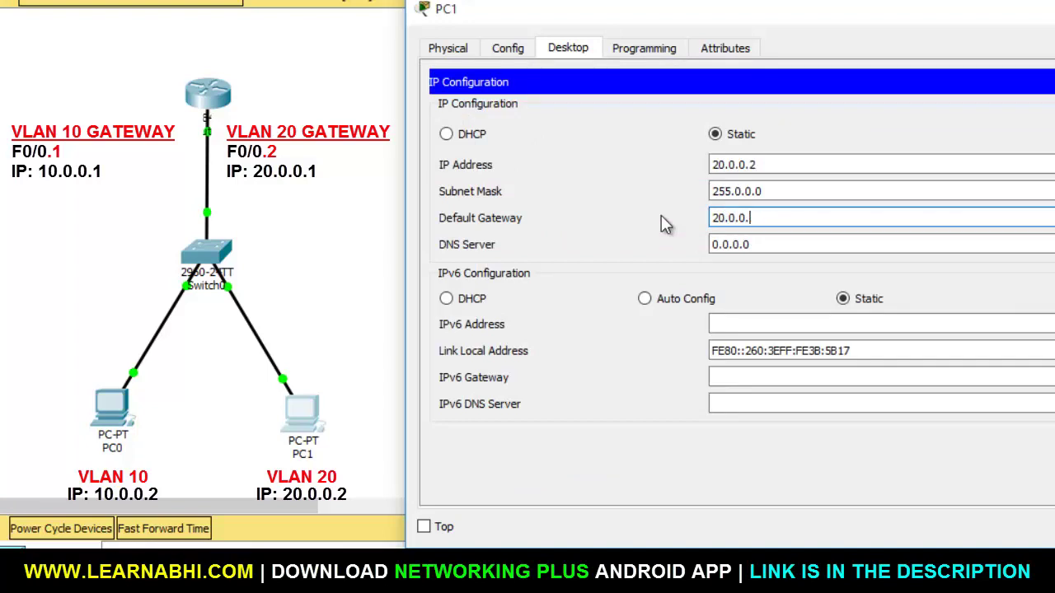
text(1)
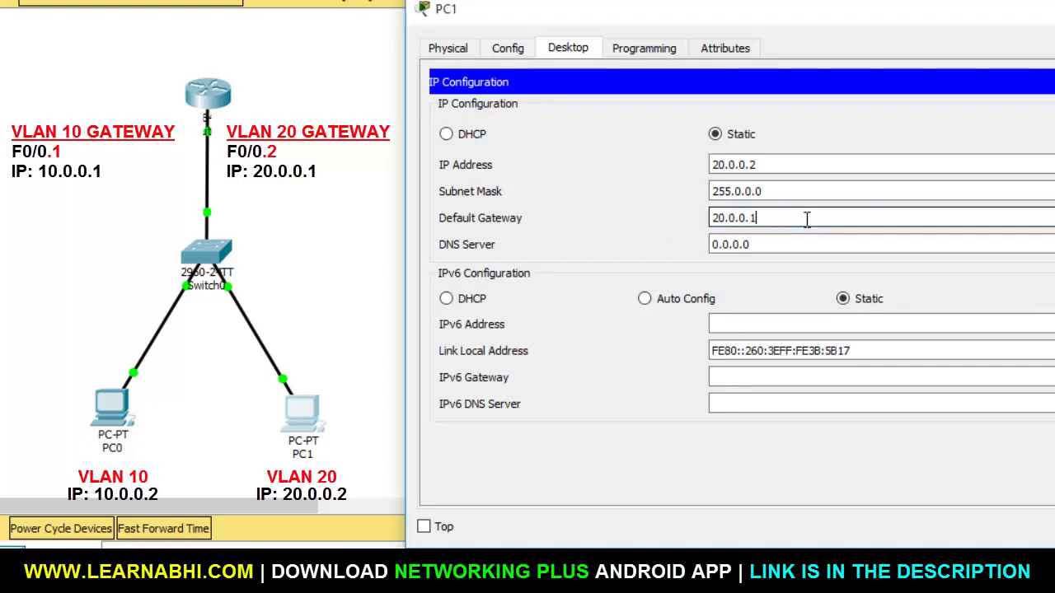
drag(805, 218, 710, 227)
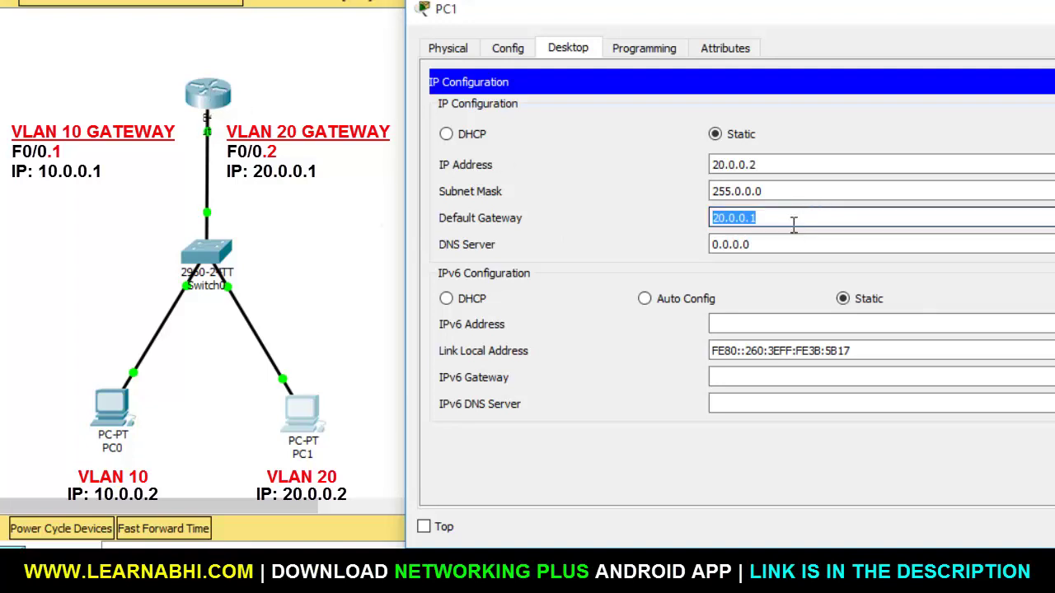
drag(784, 221, 693, 216)
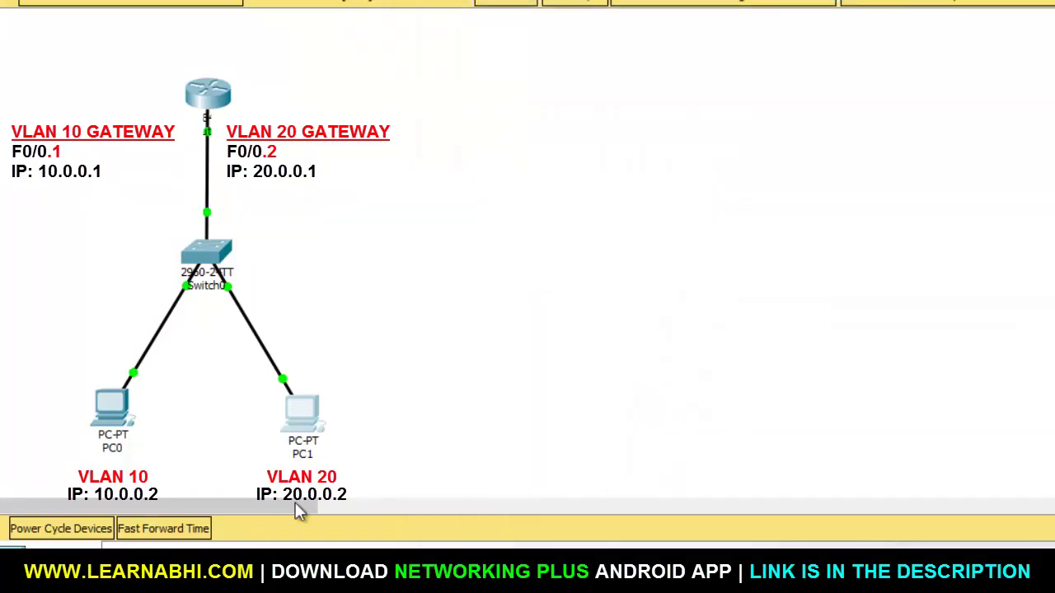
- Open PC0's command prompt and ping the VLAN 10 gateway at 10.0.0.1
click(111, 404)
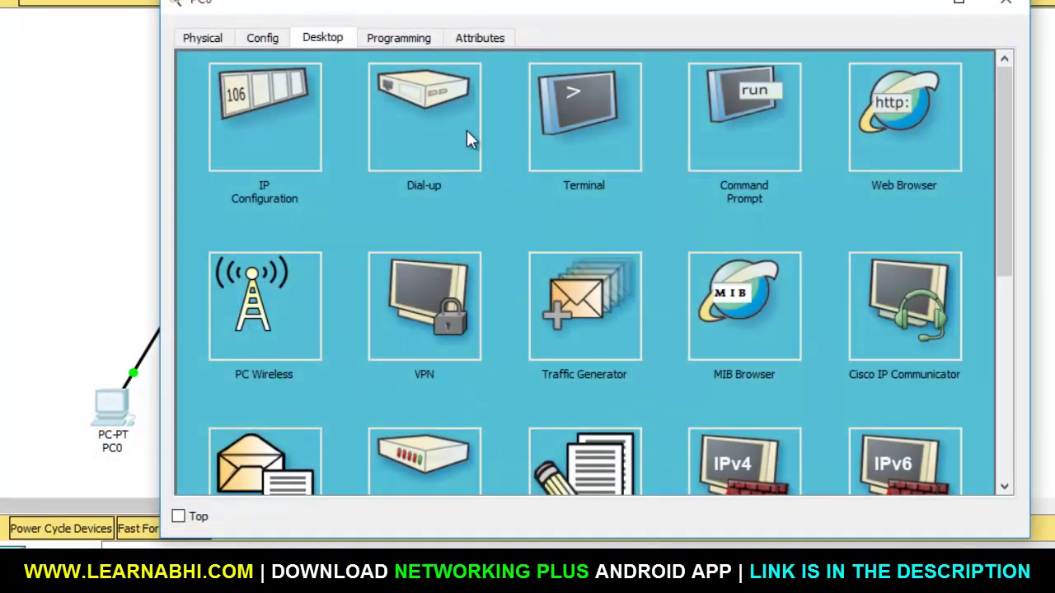
drag(377, 10, 726, 13)
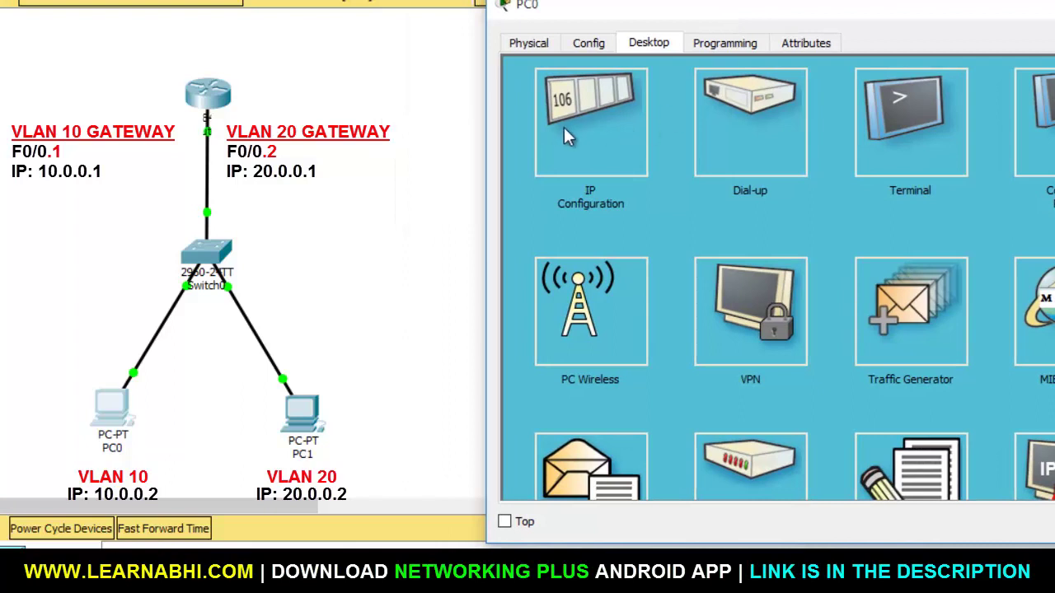
click(1037, 146)
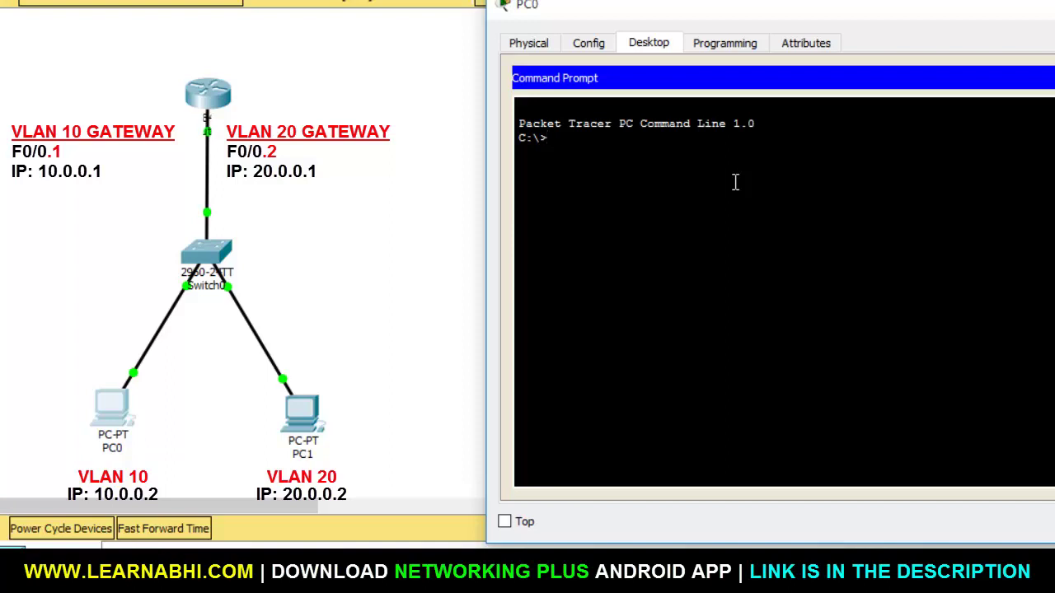
text(ping 10.0.0.1)
key(Return)
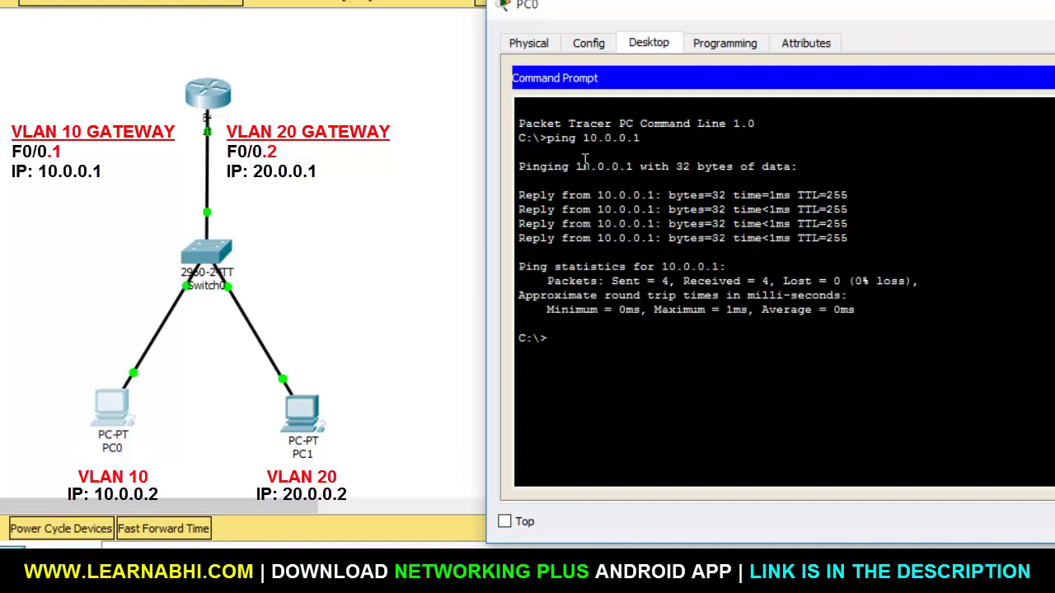
- Ping the VLAN 20 gateway at 20.0.0.1 and PC1 at 20.0.0.2 from PC0
text(ping 20.0.0.1)
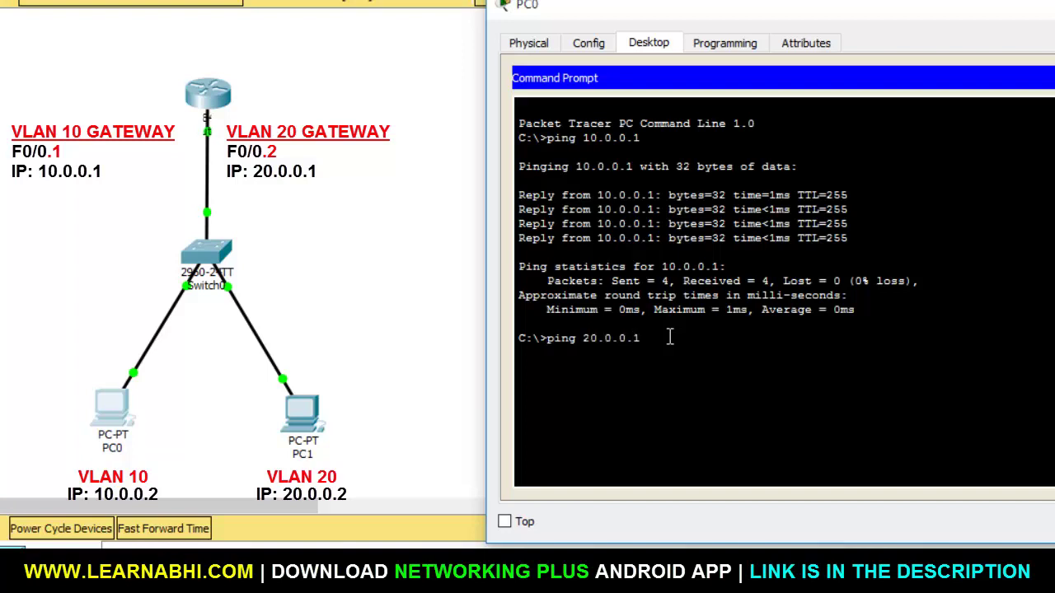
key(Return)
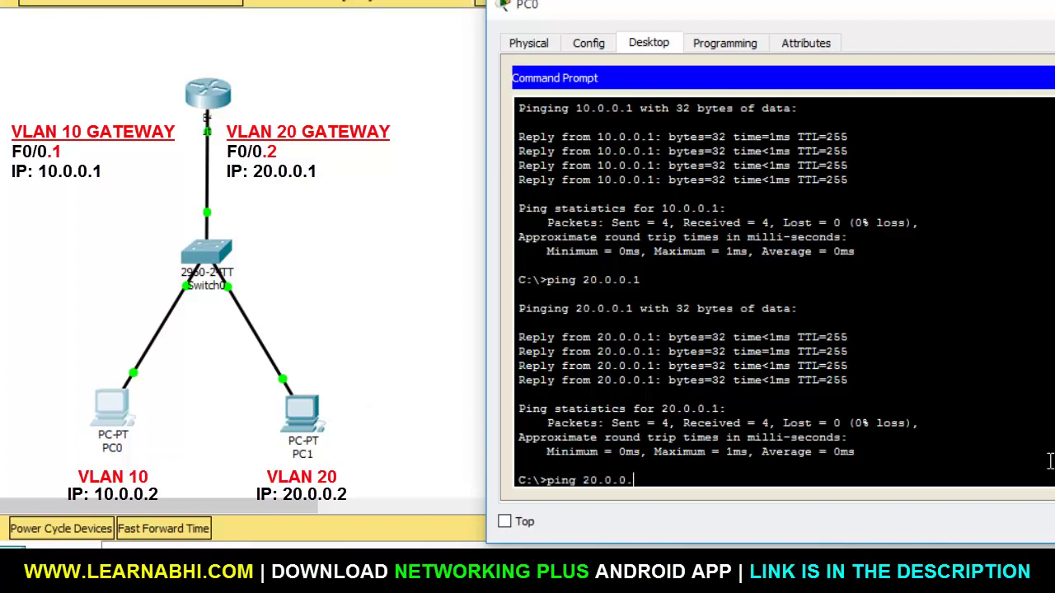
key(Return)
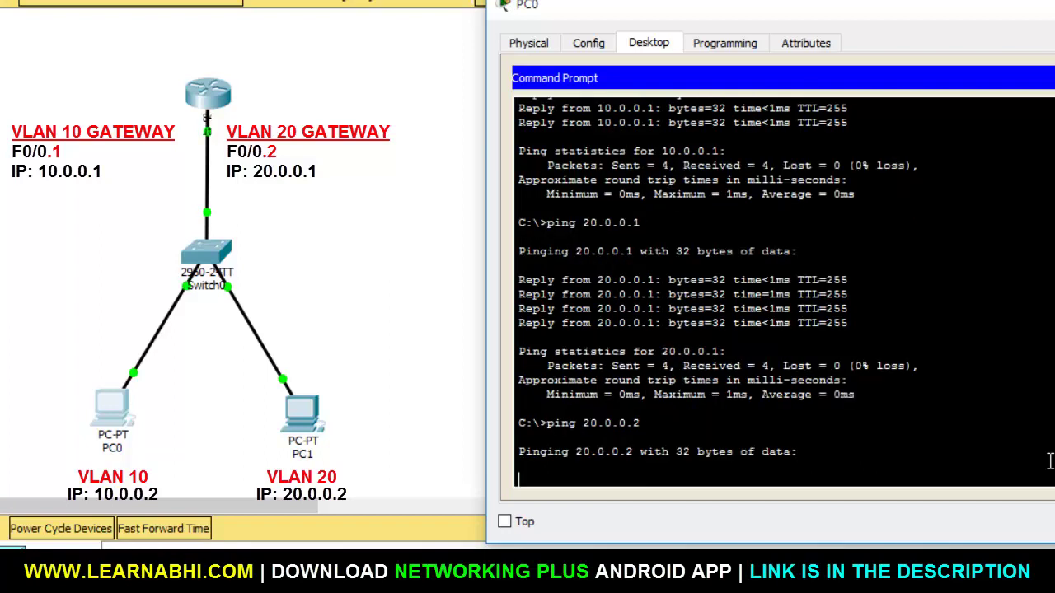